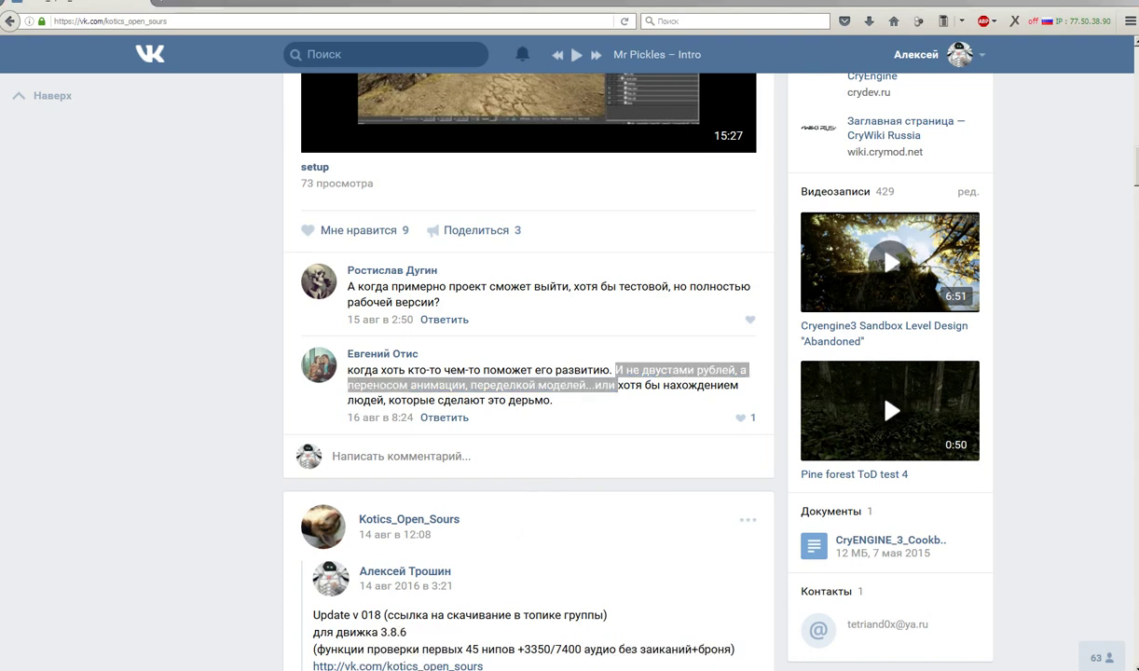
# Switch from the browser to the 2_mob folder in Windows Explorer and briefly view the creatures in CRYENGINE Sandbox.
pyautogui.click(214, 664)
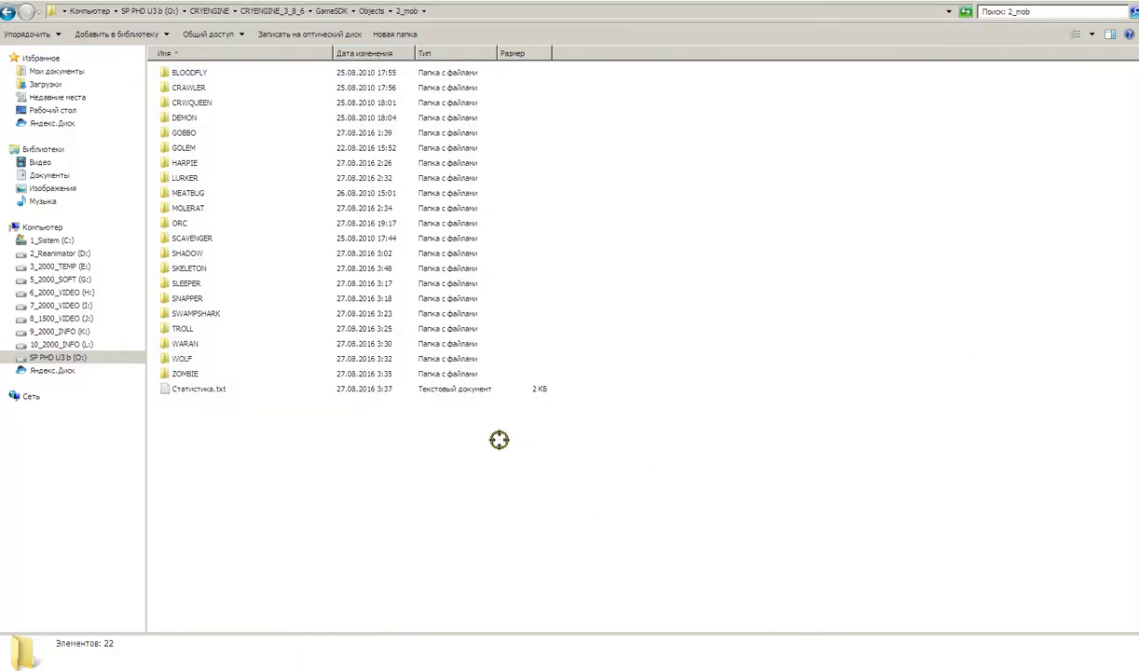
pyautogui.moveTo(573, 552); pyautogui.dragTo(359, 442)
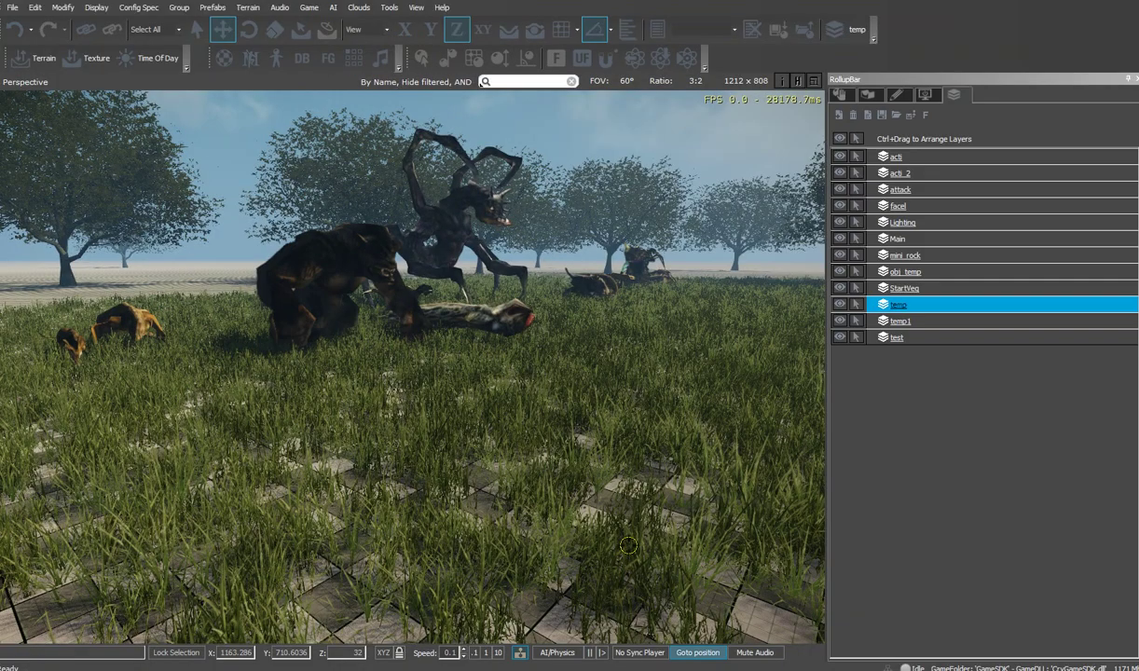
pyautogui.moveTo(567, 394); pyautogui.dragTo(645, 398, button='right')
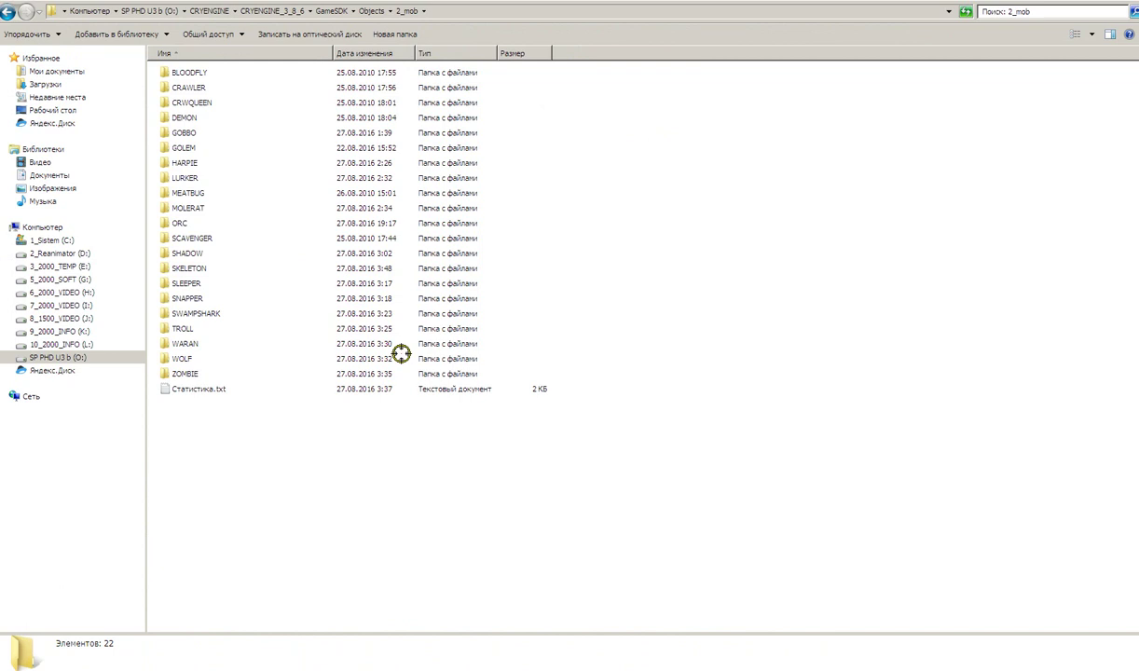
pyautogui.click(552, 541)
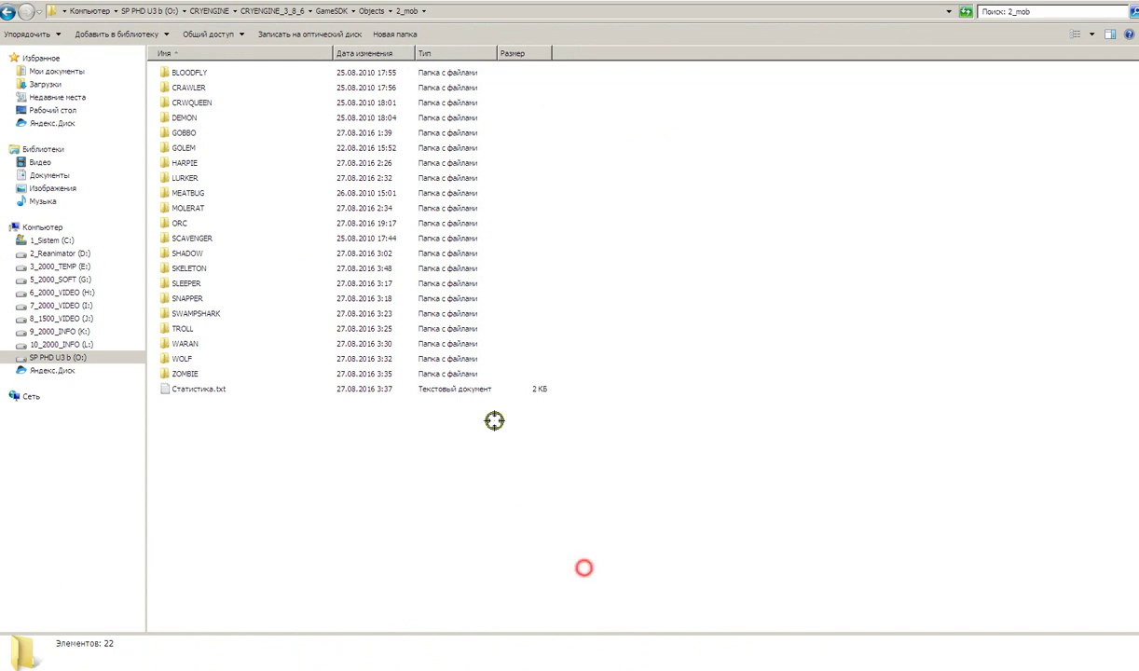
# Look through the 2_mob_old folder inside Objects, and return to the 2_mob folder to compare their contents.
pyautogui.click(371, 11)
pyautogui.click(186, 86)
pyautogui.click(183, 100)
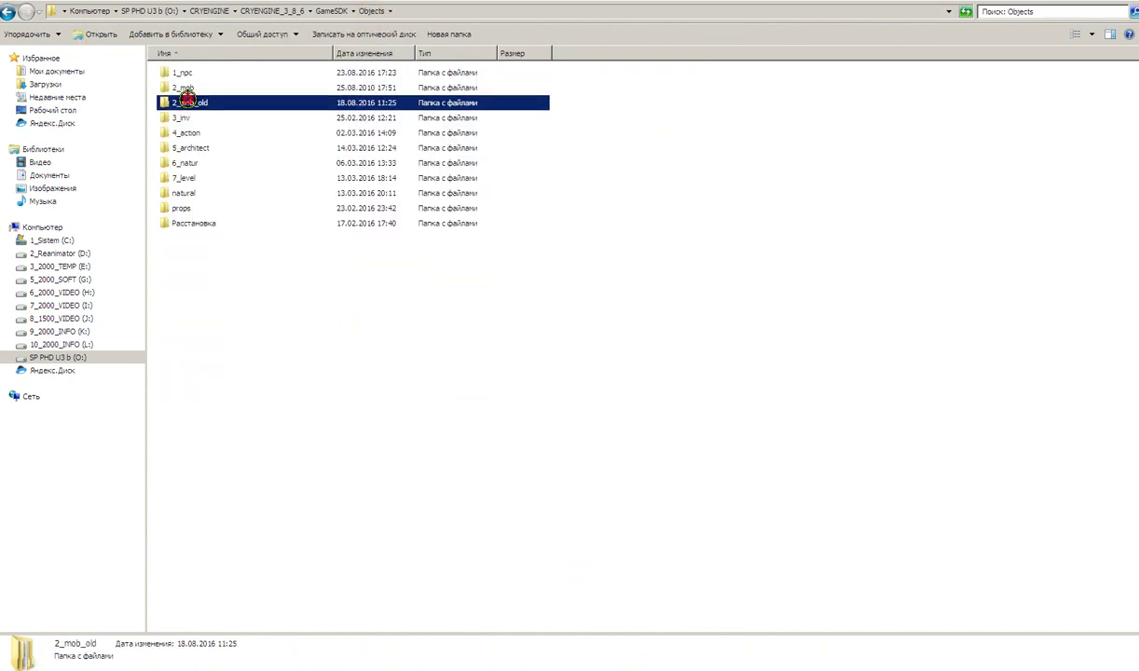
pyautogui.doubleClick(183, 100)
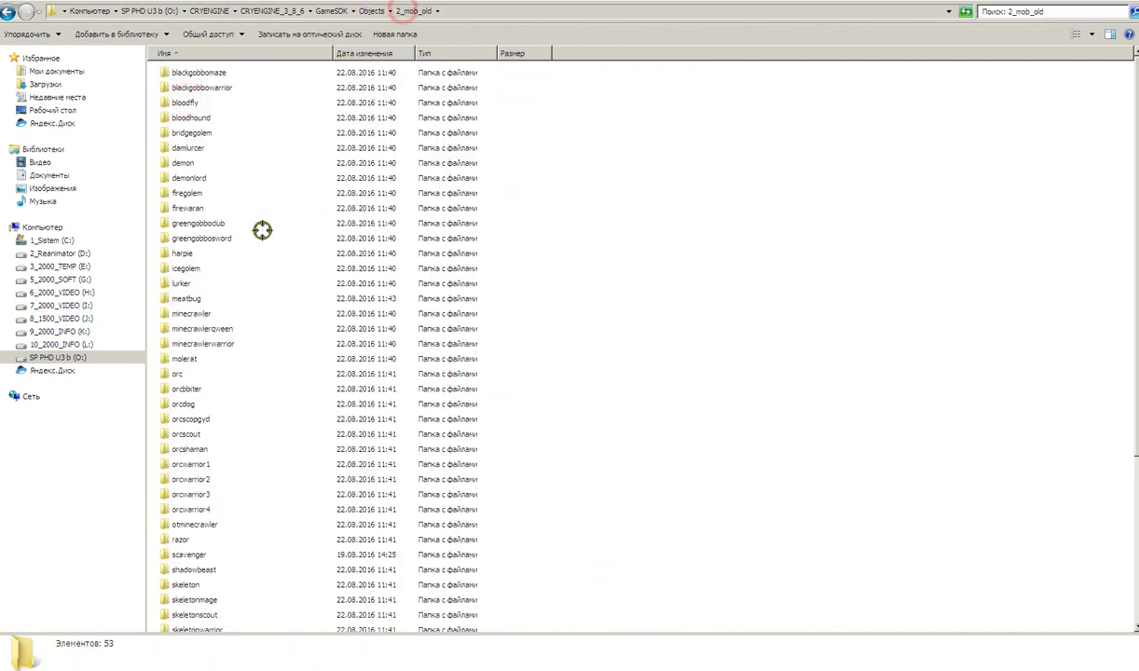
pyautogui.click(371, 12)
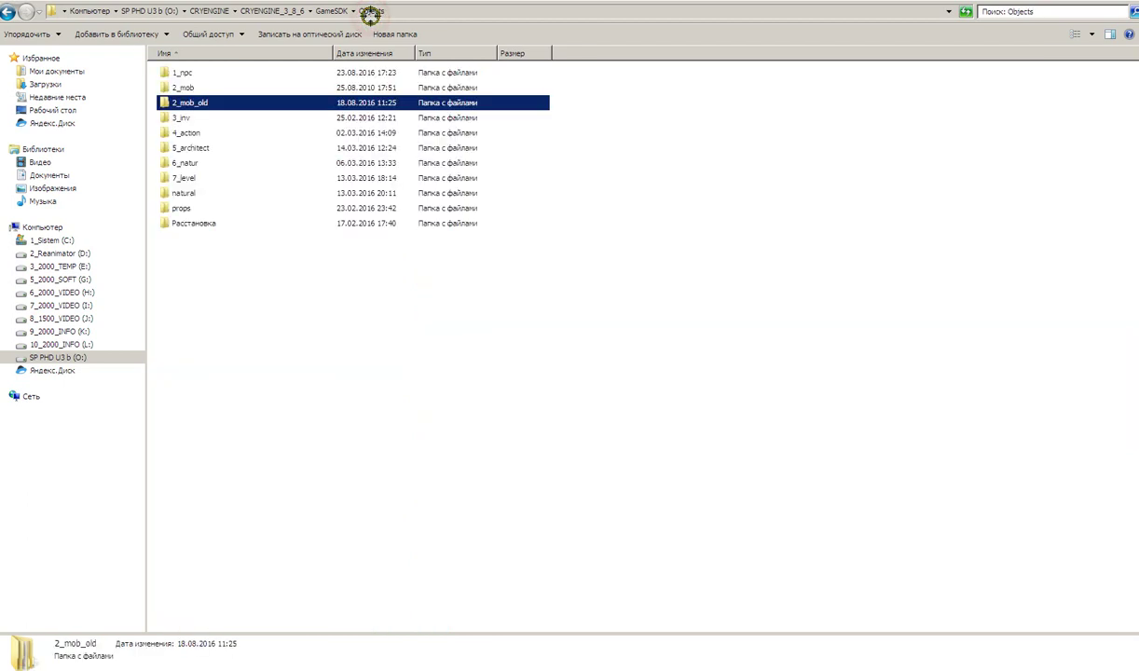
pyautogui.click(189, 88)
pyautogui.doubleClick(192, 89)
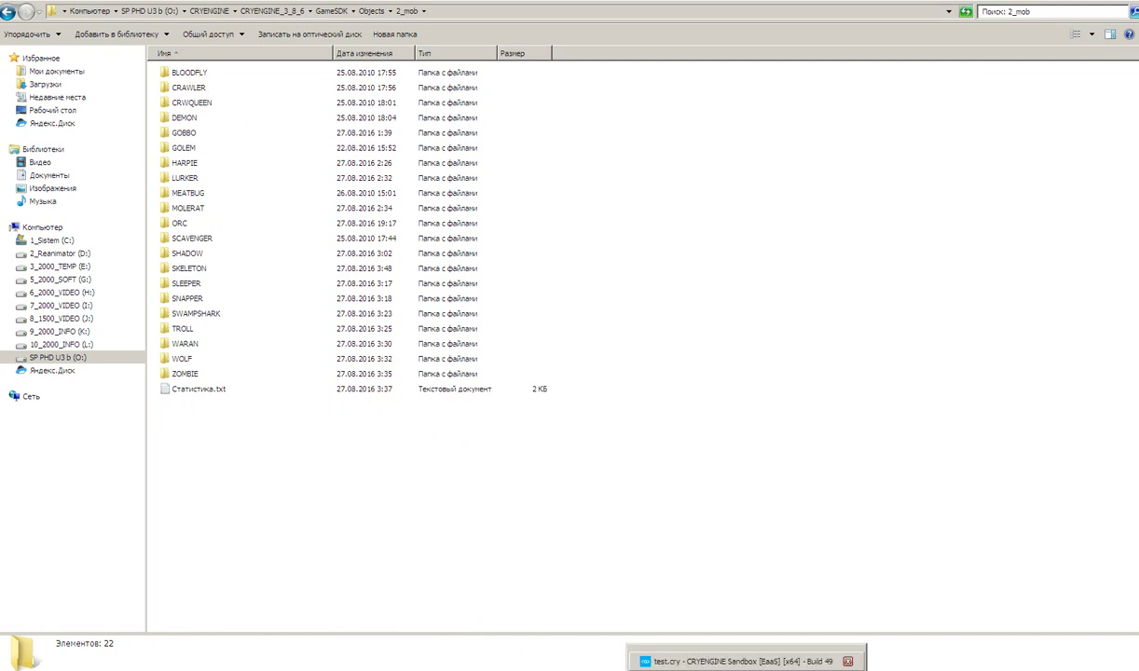
# Switch to the test.cry level in CRYENGINE Sandbox and examine the creatures, including the crawler queen up close.
pyautogui.click(742, 661)
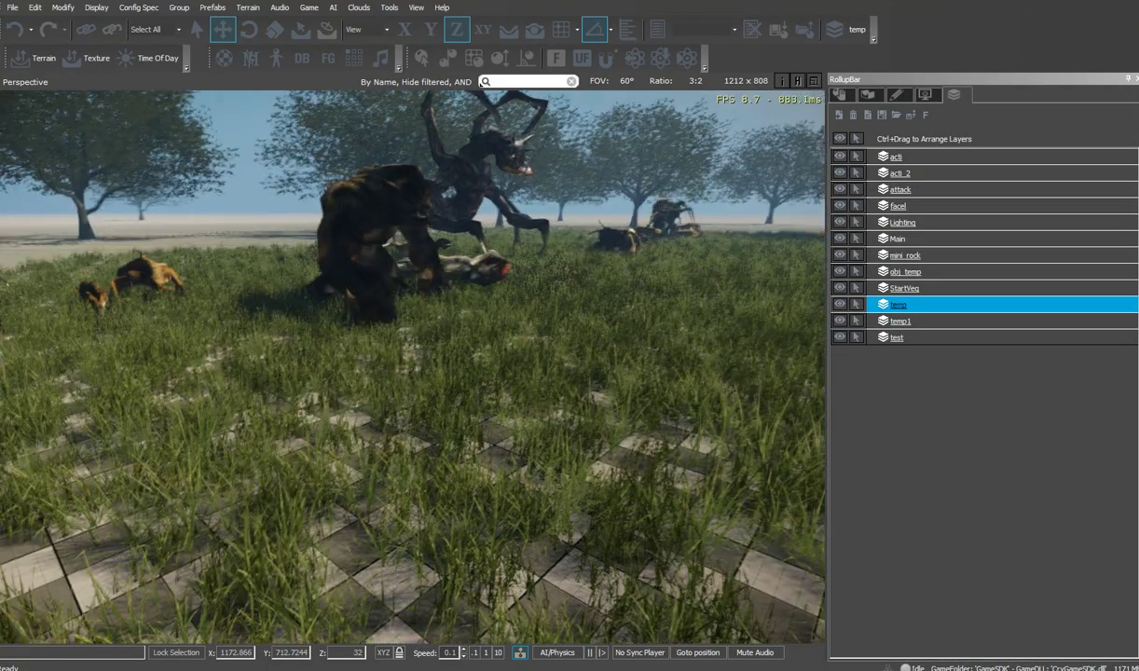
pyautogui.press('w')
pyautogui.moveTo(412, 366); pyautogui.dragTo(401, 343, button='right')
pyautogui.press('s')
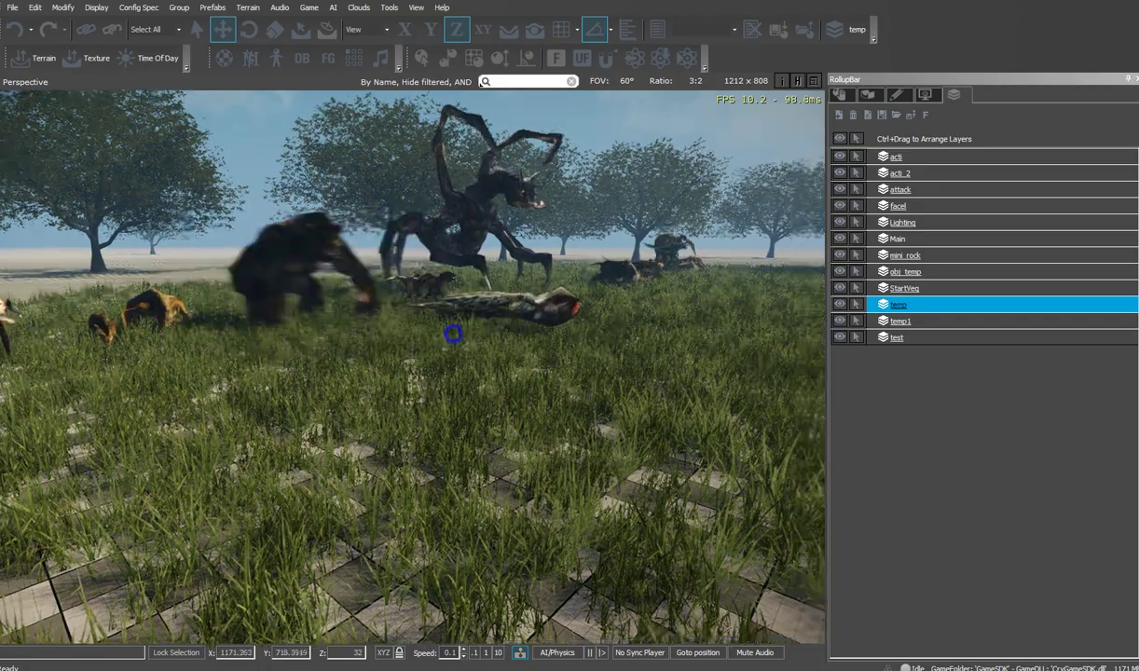
pyautogui.moveTo(453, 333); pyautogui.dragTo(494, 330, button='right')
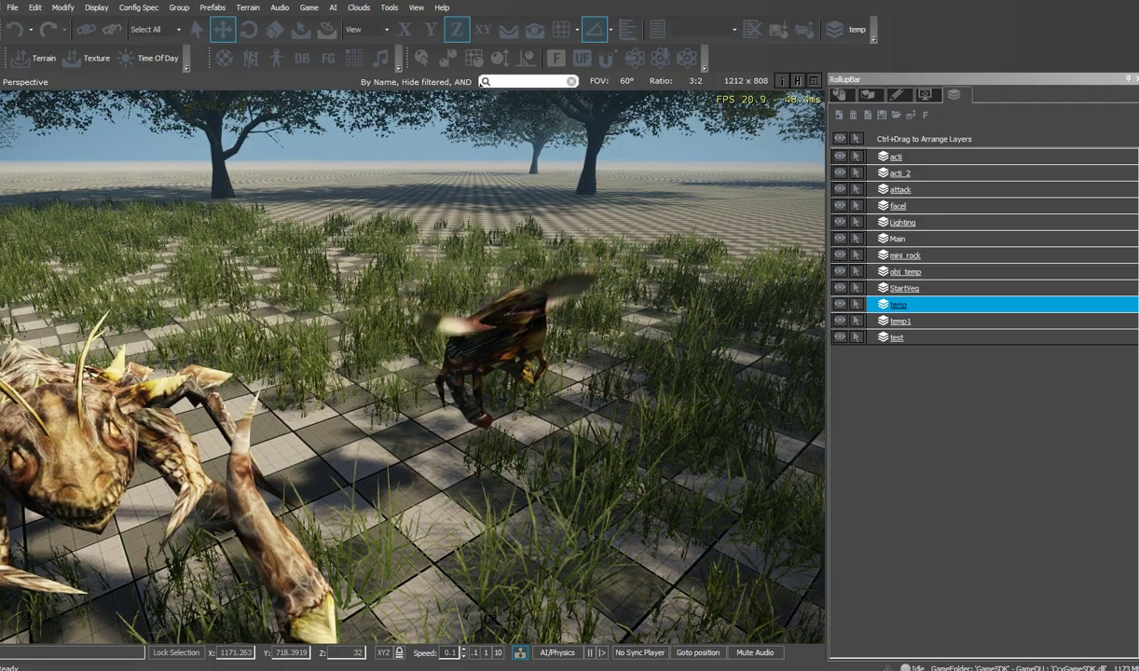
pyautogui.moveTo(413, 366); pyautogui.dragTo(373, 298, button='right')
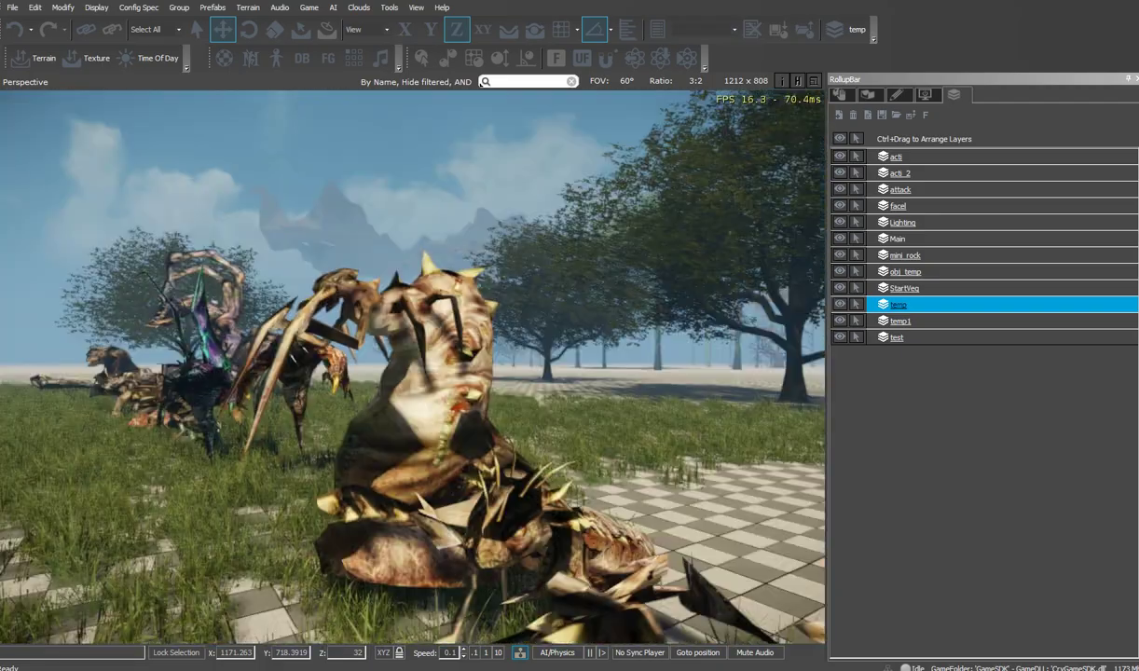
pyautogui.moveTo(413, 366); pyautogui.dragTo(471, 384, button='right')
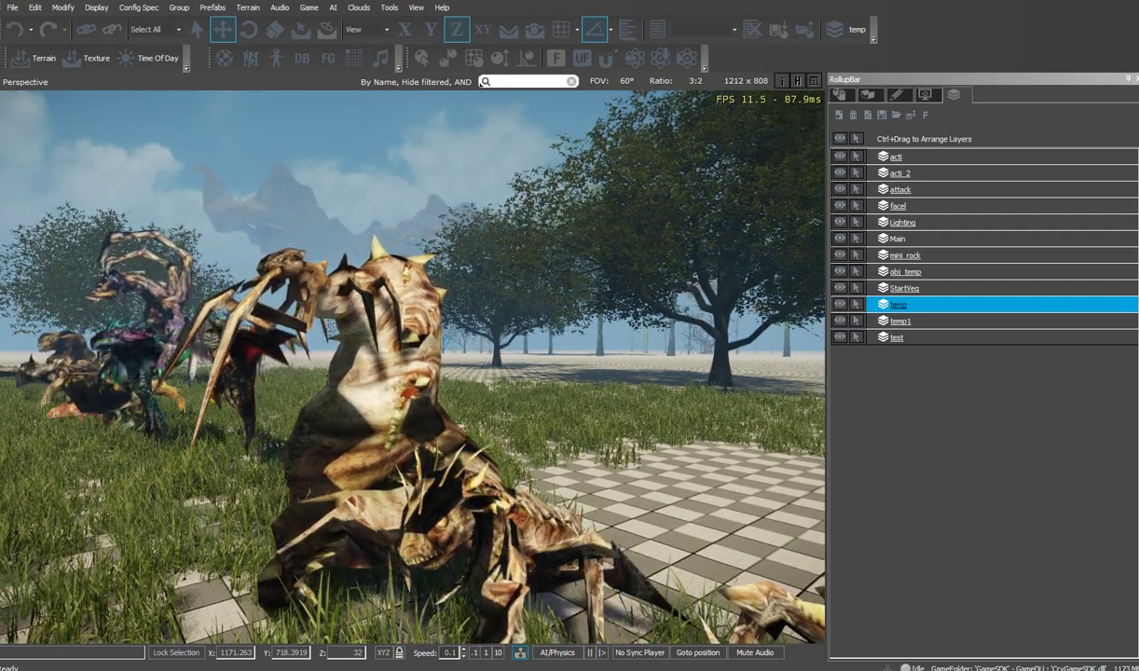
pyautogui.press('w')
pyautogui.moveTo(413, 367); pyautogui.dragTo(401, 312, button='right')
pyautogui.press('w')
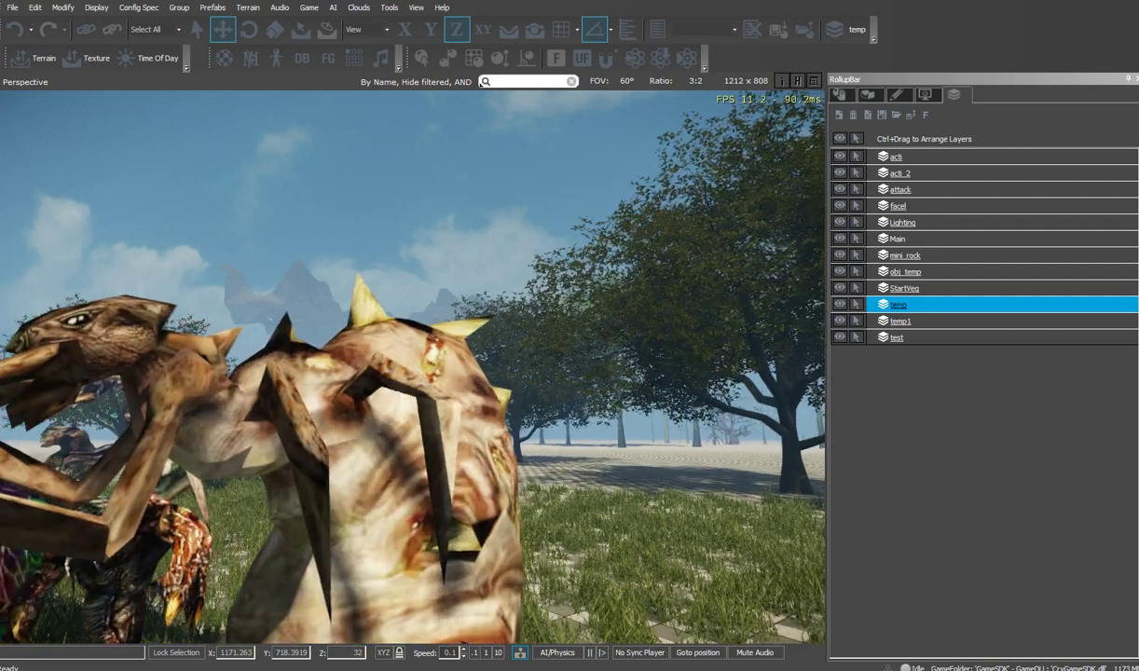
pyautogui.moveTo(413, 366); pyautogui.dragTo(377, 393, button='right')
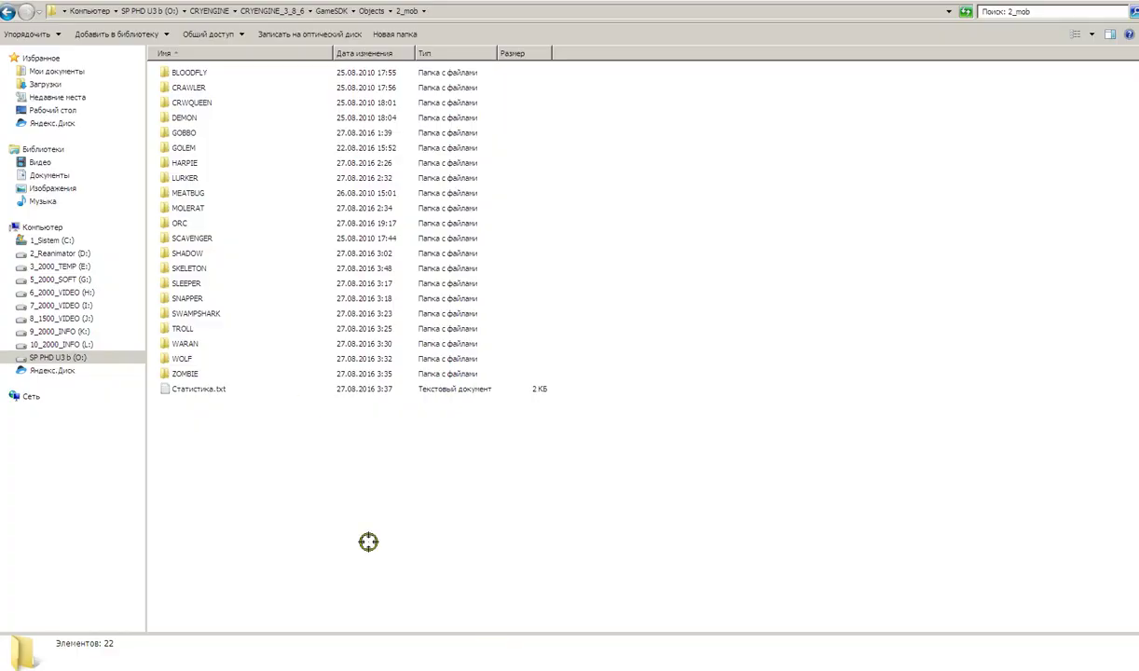
# Open minecrawlerqween.max from the CRWQUEEN\minecrawlerqween folder in 3ds Max and collapse the exporter's Animation Export and Geometry Export sections.
pyautogui.click(366, 533)
pyautogui.doubleClick(189, 102)
pyautogui.doubleClick(196, 118)
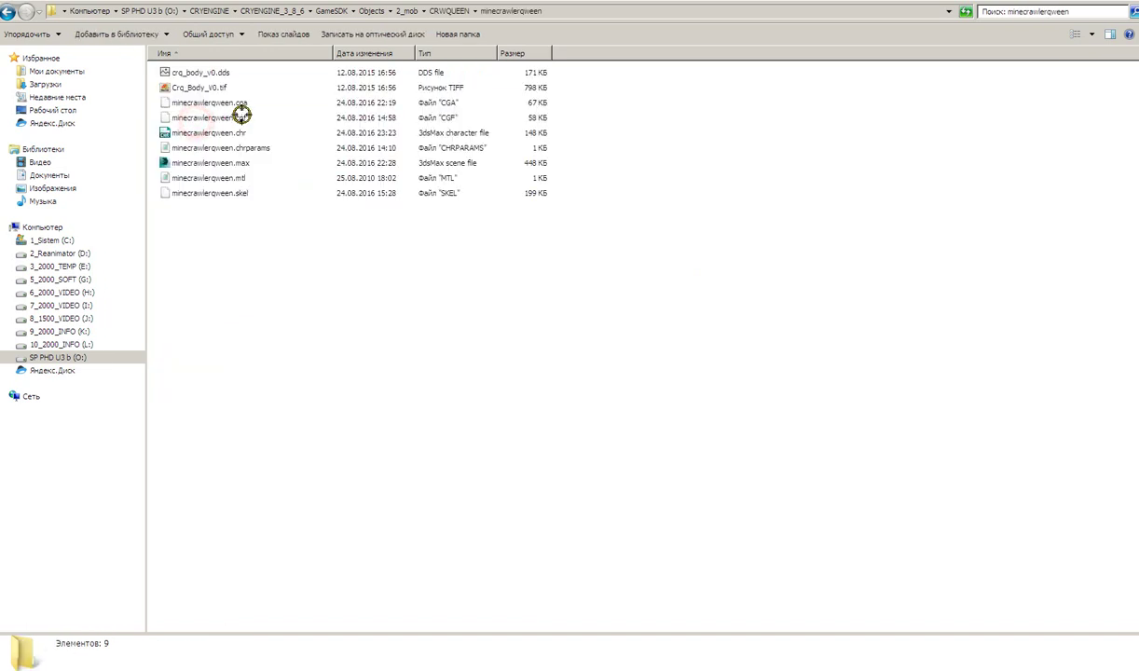
pyautogui.click(202, 163)
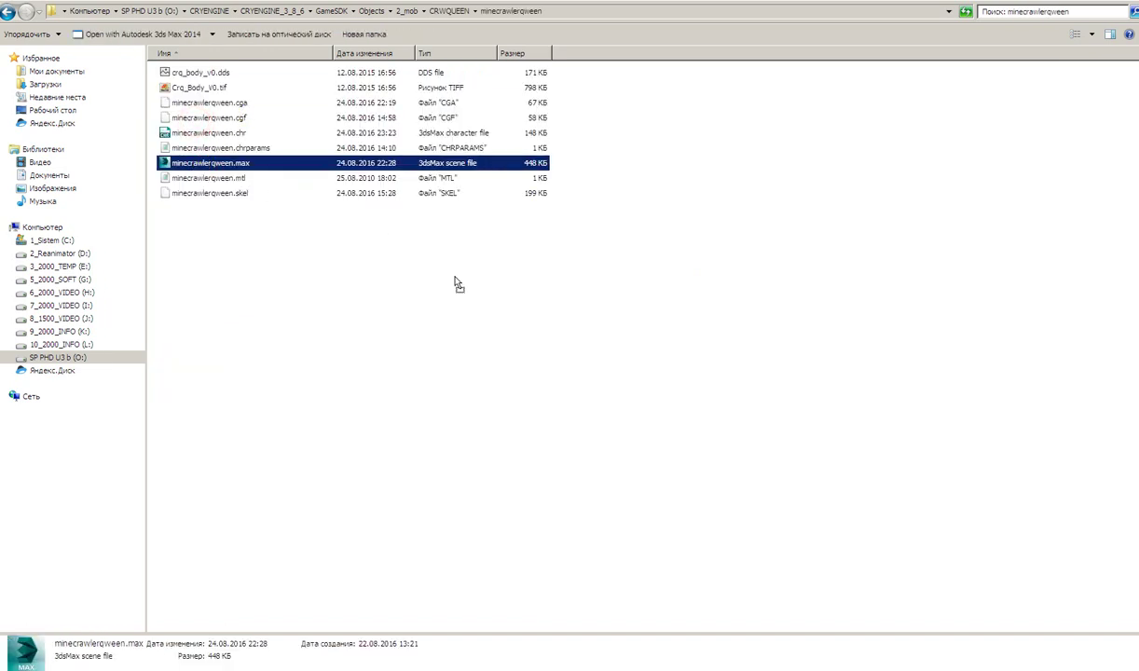
pyautogui.moveTo(201, 163); pyautogui.dragTo(751, 511)
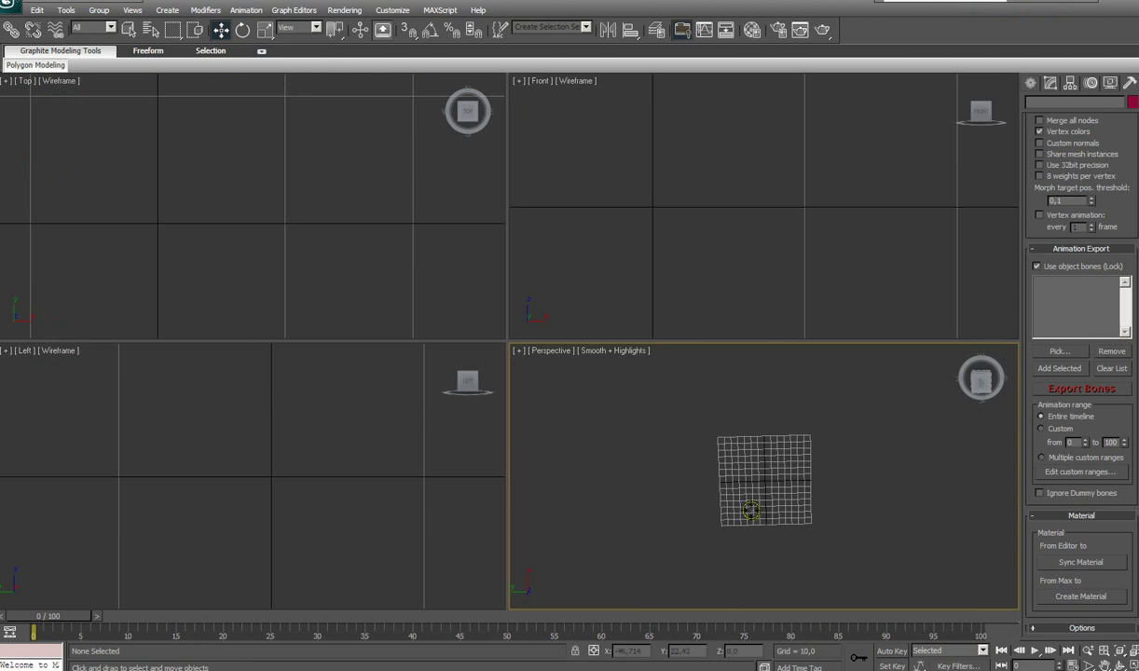
pyautogui.click(764, 514)
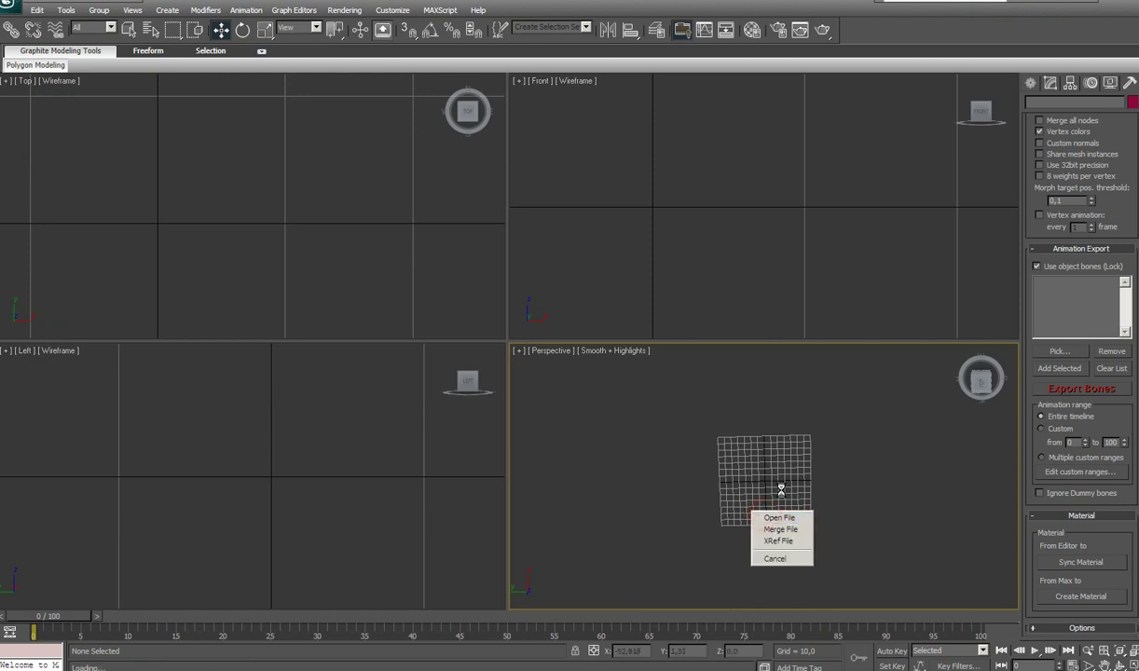
pyautogui.click(779, 517)
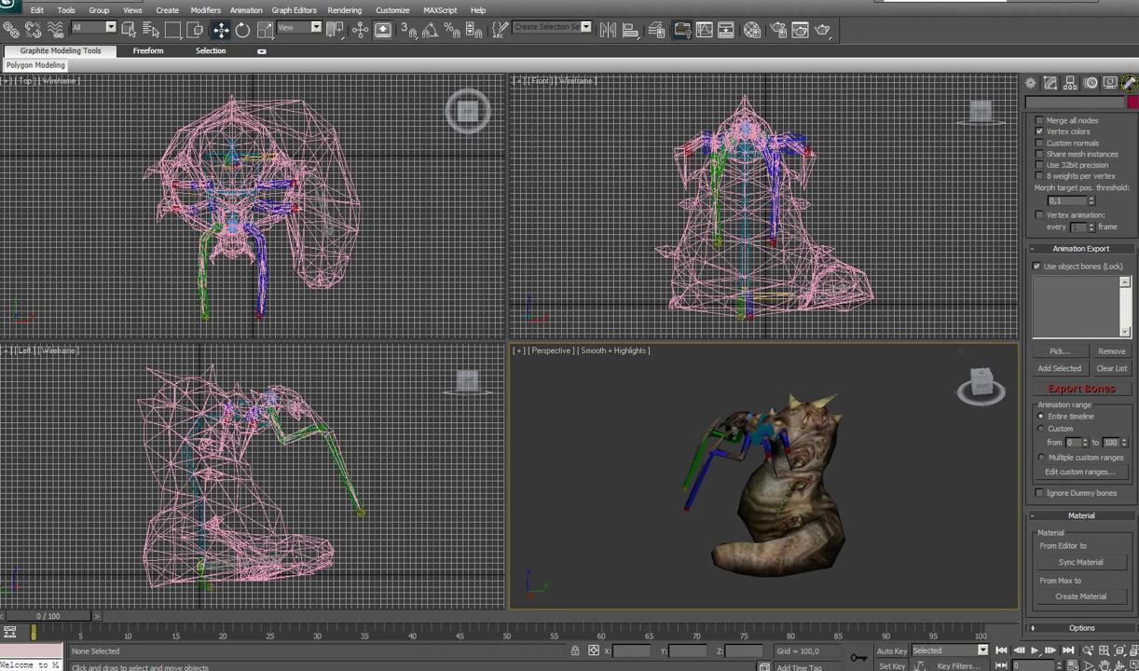
pyautogui.click(1076, 248)
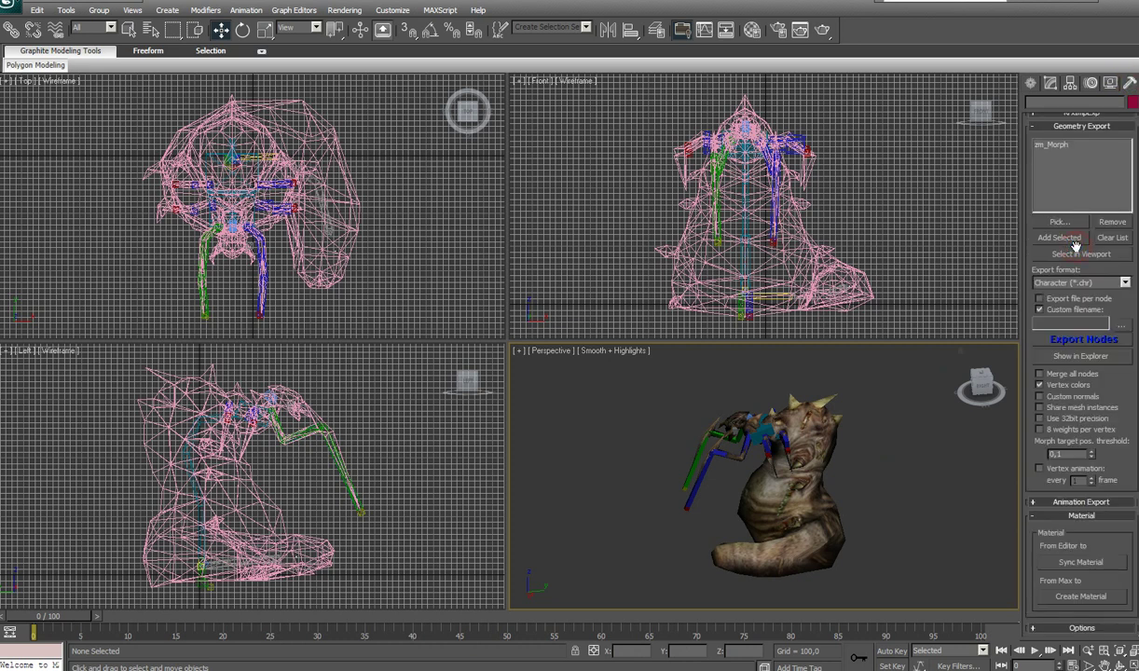
pyautogui.click(1037, 125)
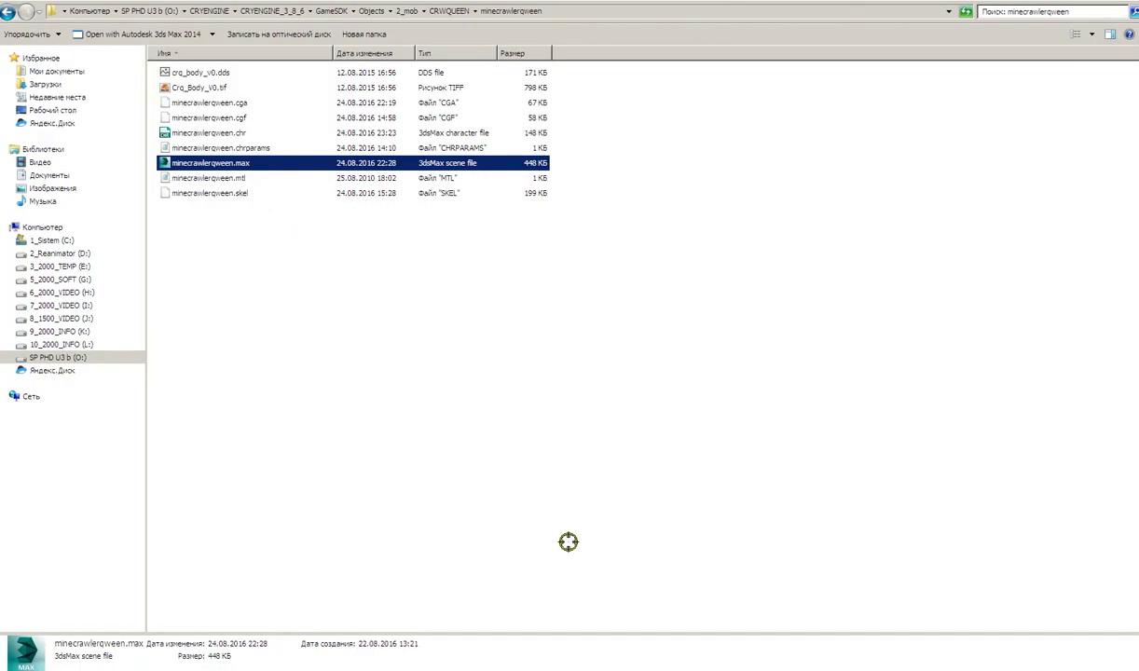
# Import CRQ_AMB_M01.ASC from the CRWQUEEN\Animations_old folder into 3ds Max.
pyautogui.click(620, 415)
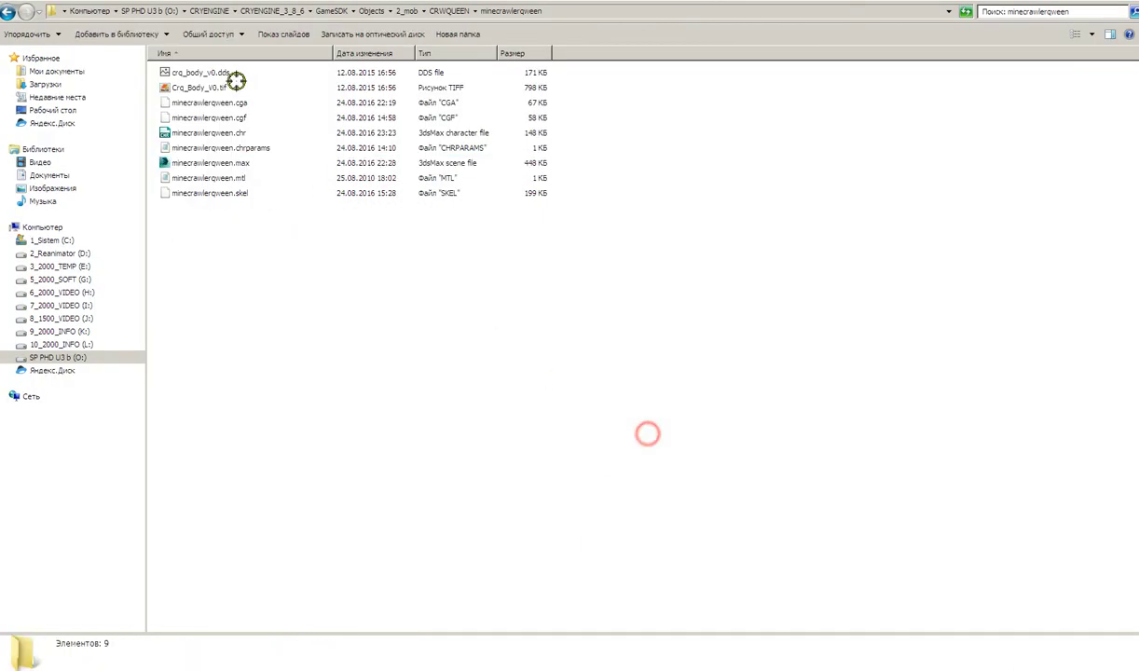
pyautogui.click(450, 11)
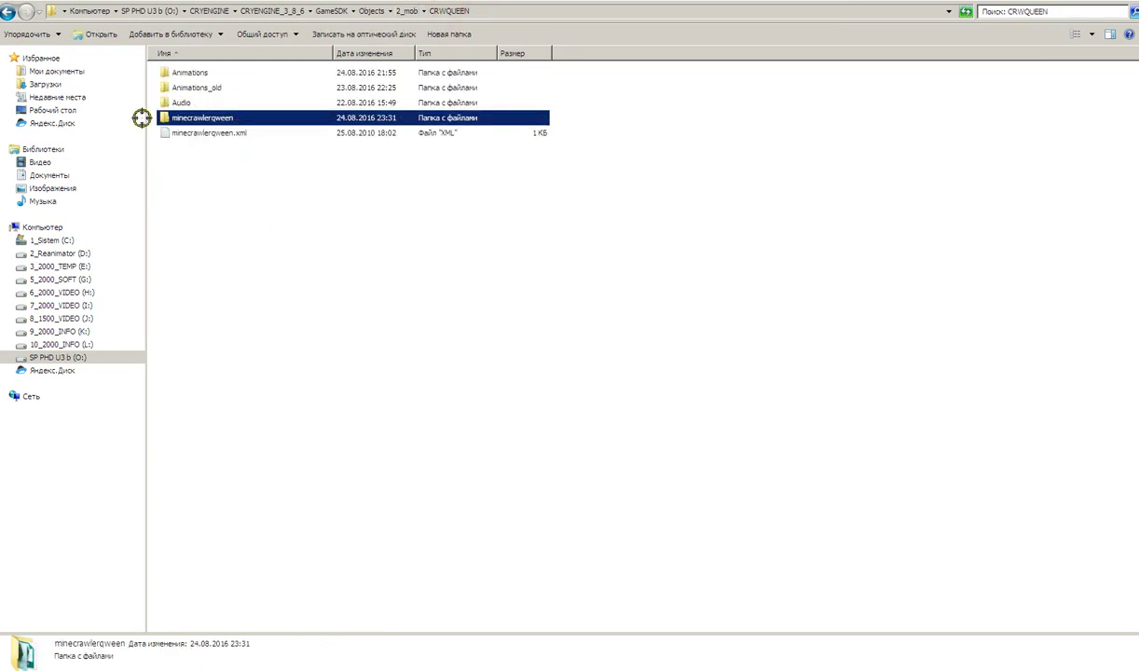
pyautogui.doubleClick(214, 87)
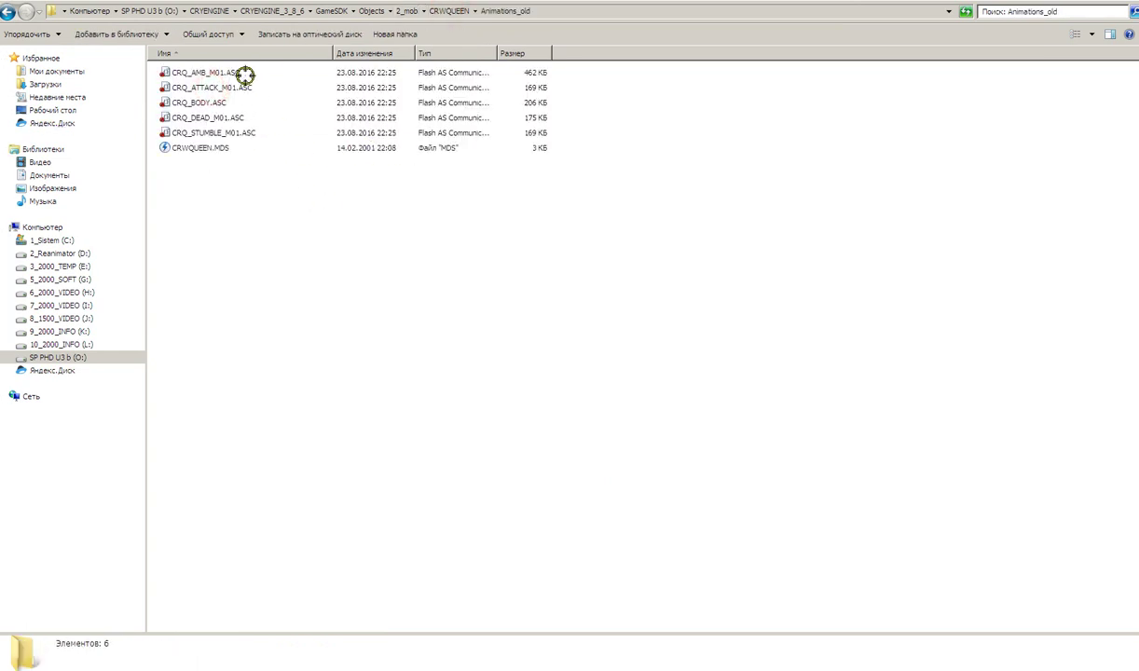
pyautogui.click(222, 72)
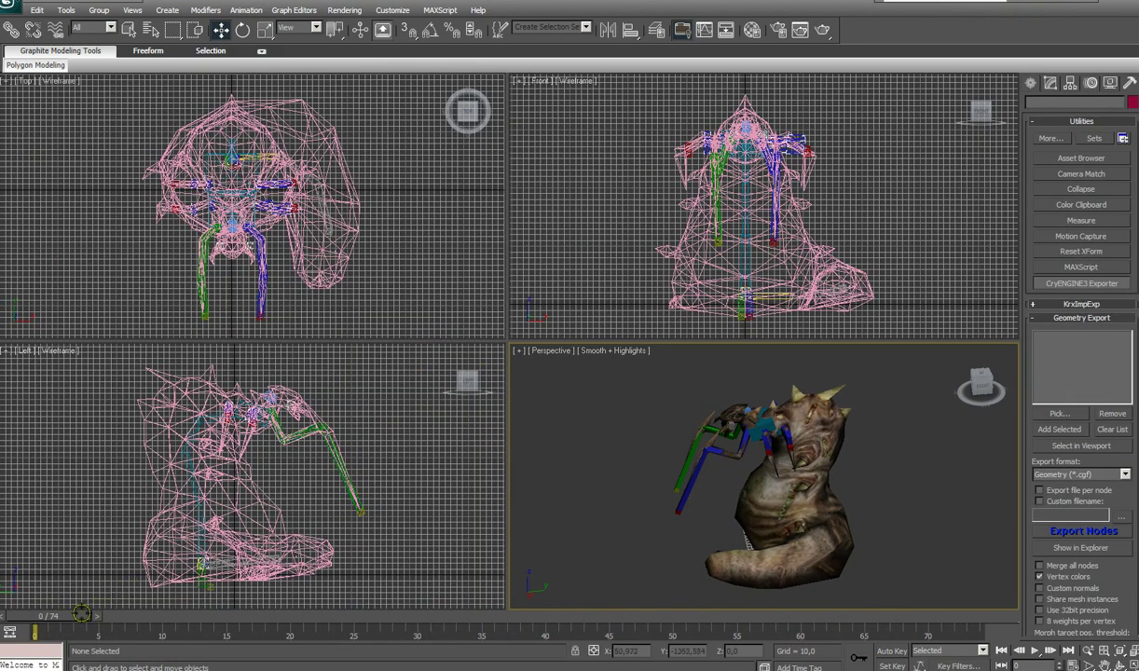
# Scrub the ambient animation to frames 65 and 31 and examine the spikes on the queen's head up close.
pyautogui.moveTo(75, 616); pyautogui.dragTo(852, 503)
pyautogui.scroll(8, 826, 510)
pyautogui.scroll(-6, 822, 493)
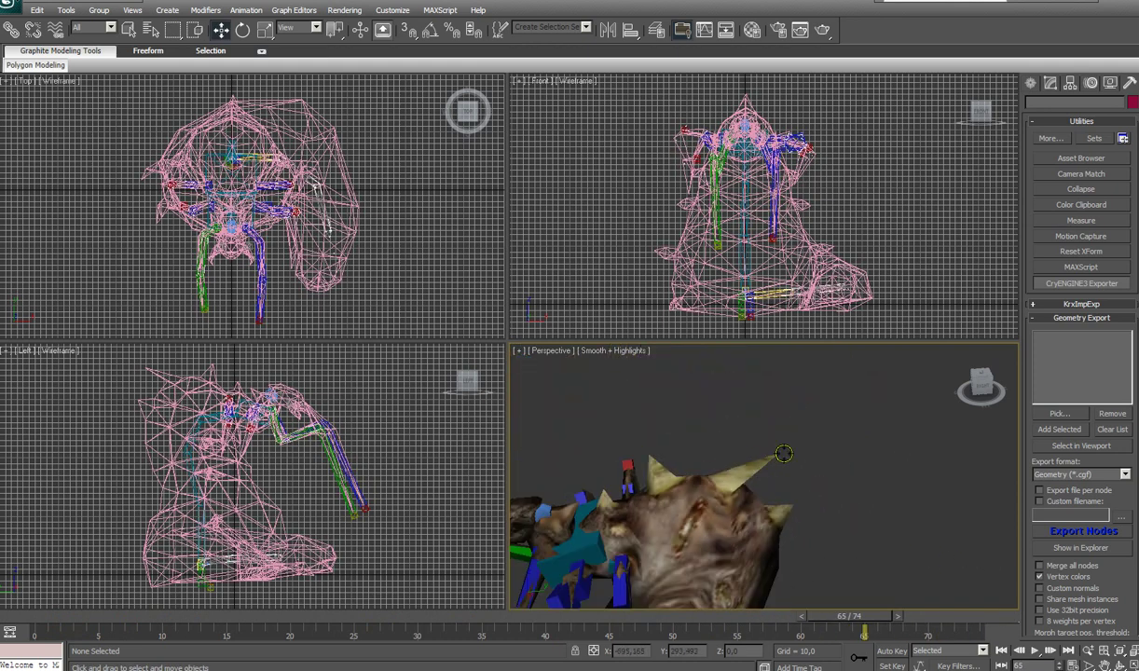
pyautogui.moveTo(865, 622); pyautogui.dragTo(466, 596)
pyautogui.press('w')
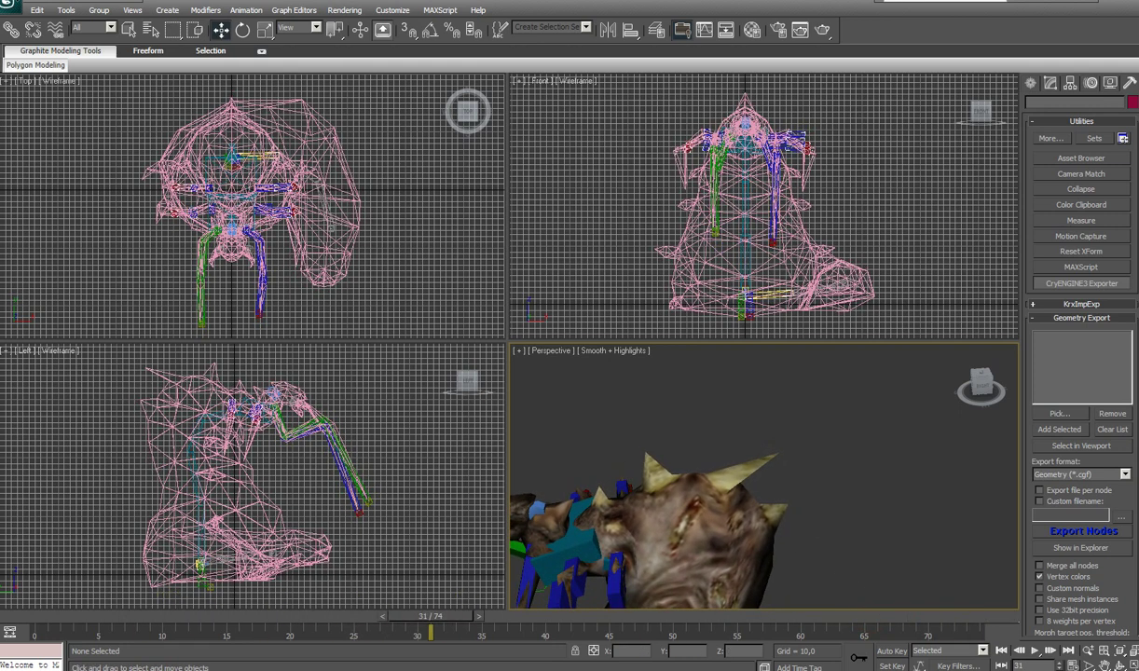
# Import CRQ_ATTACK_M01.ASC from the Animations_old folder into 3ds Max.
pyautogui.hotkey('alt', 'Tab')
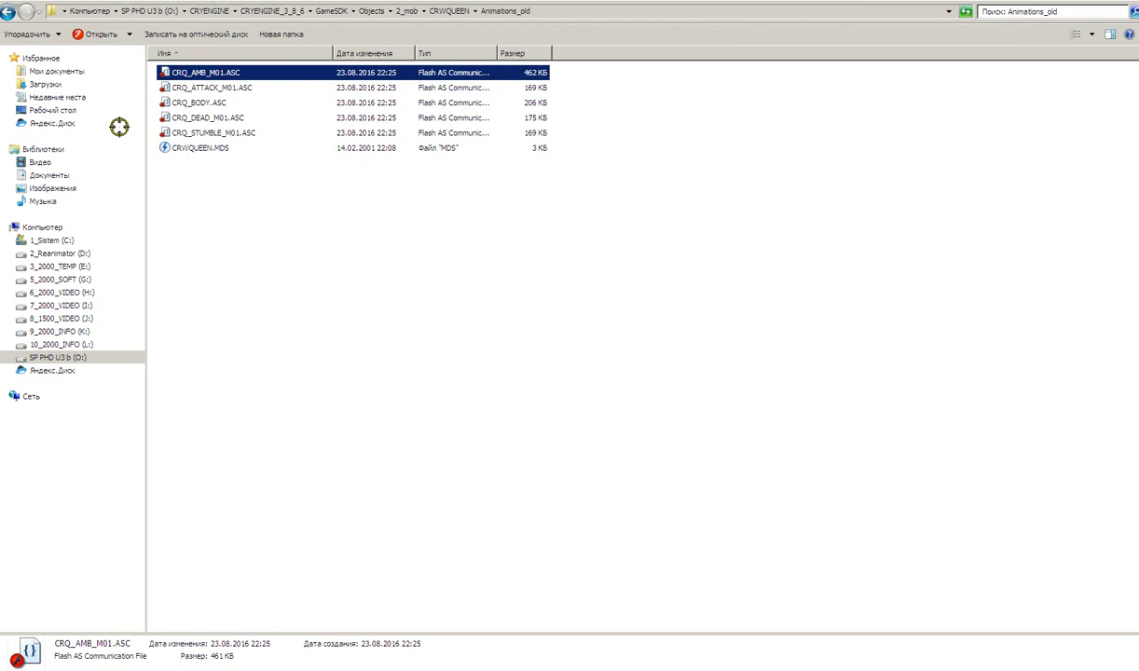
pyautogui.click(210, 87)
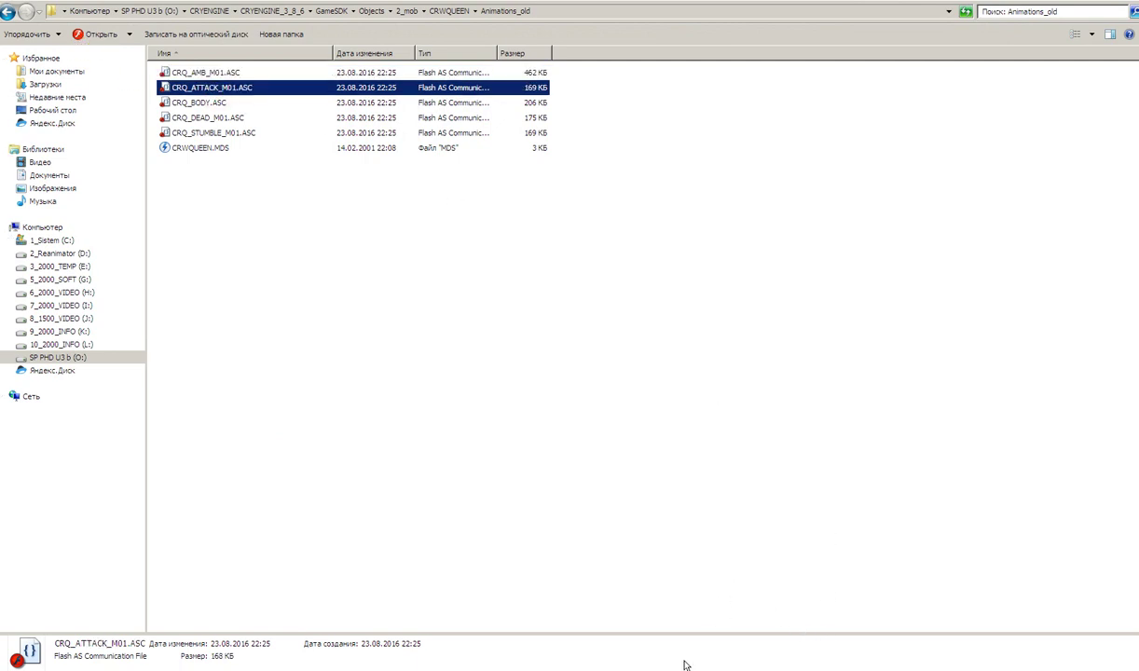
pyautogui.hotkey('alt', 'Tab')
pyautogui.moveTo(210, 88); pyautogui.dragTo(744, 516)
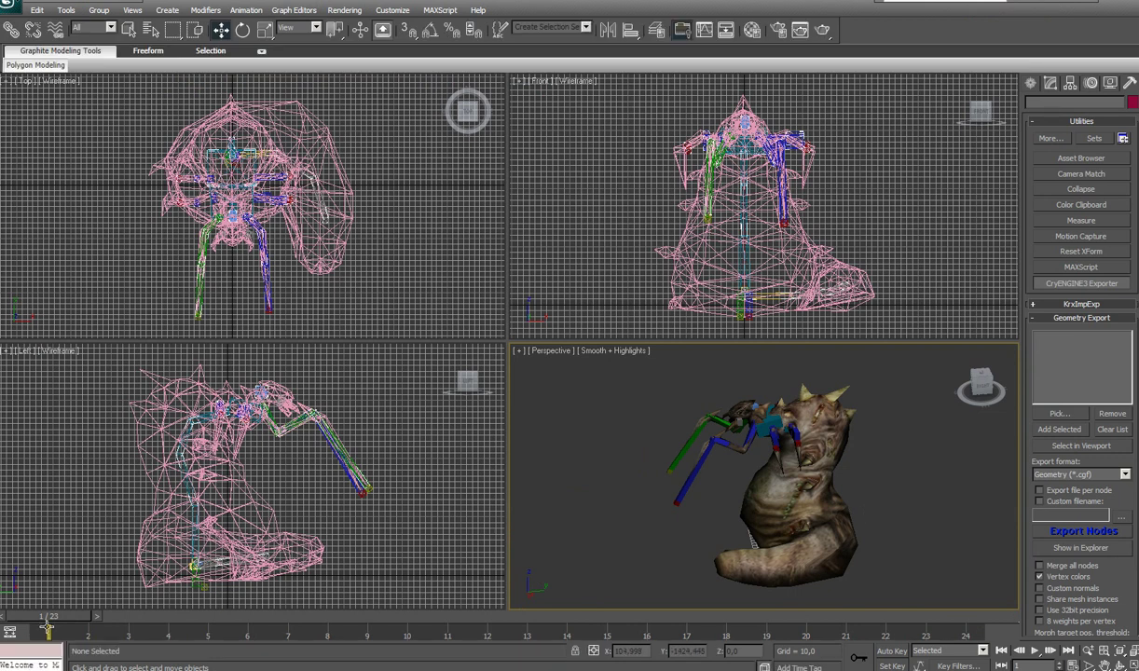
# Scrub the attack animation to frame 17 and examine the deformation of the head spikes in the perspective view.
pyautogui.moveTo(56, 616); pyautogui.dragTo(696, 628)
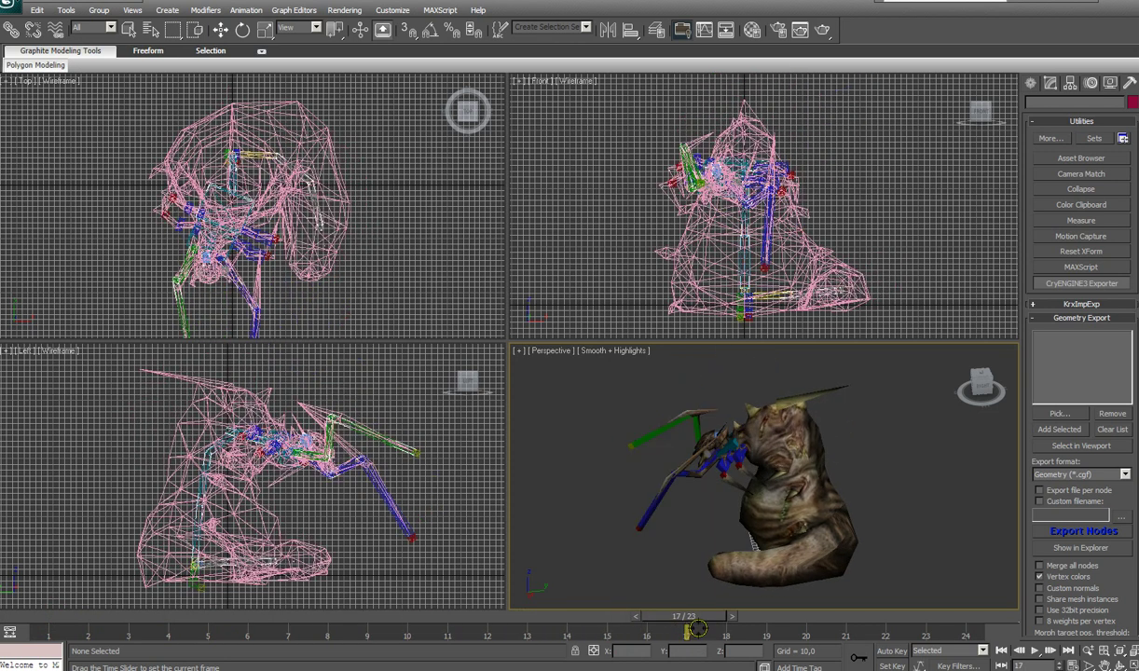
pyautogui.press('w')
pyautogui.moveTo(921, 478); pyautogui.dragTo(512, 506, button='middle')
pyautogui.scroll(5, 894, 541)
pyautogui.scroll(-2, 759, 458)
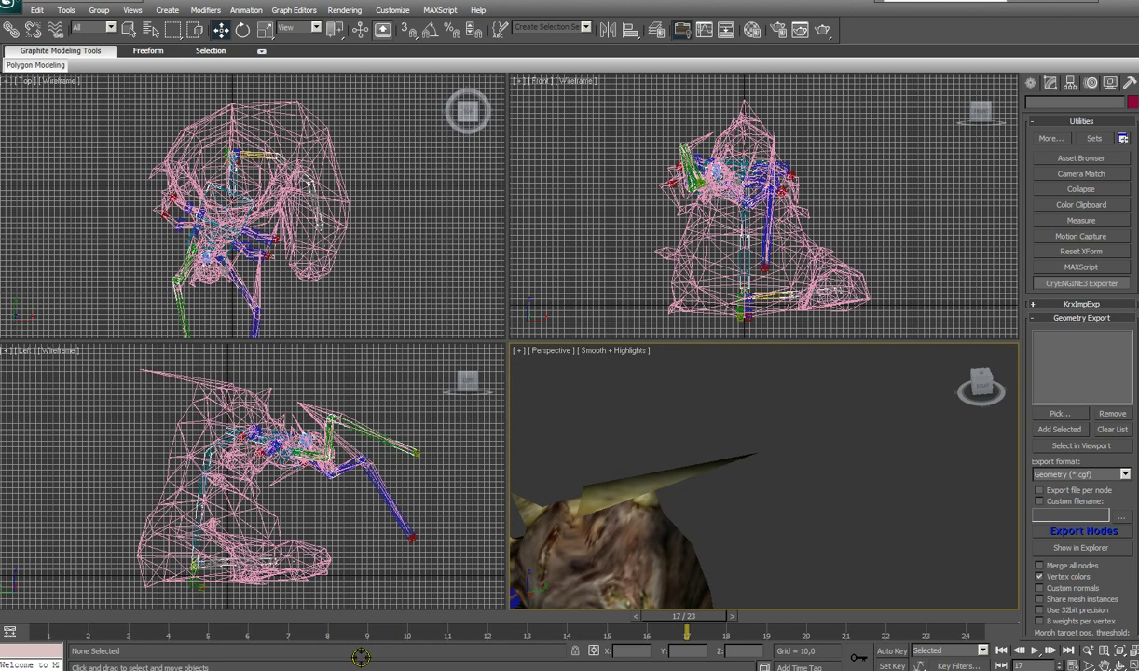
pyautogui.press('z')
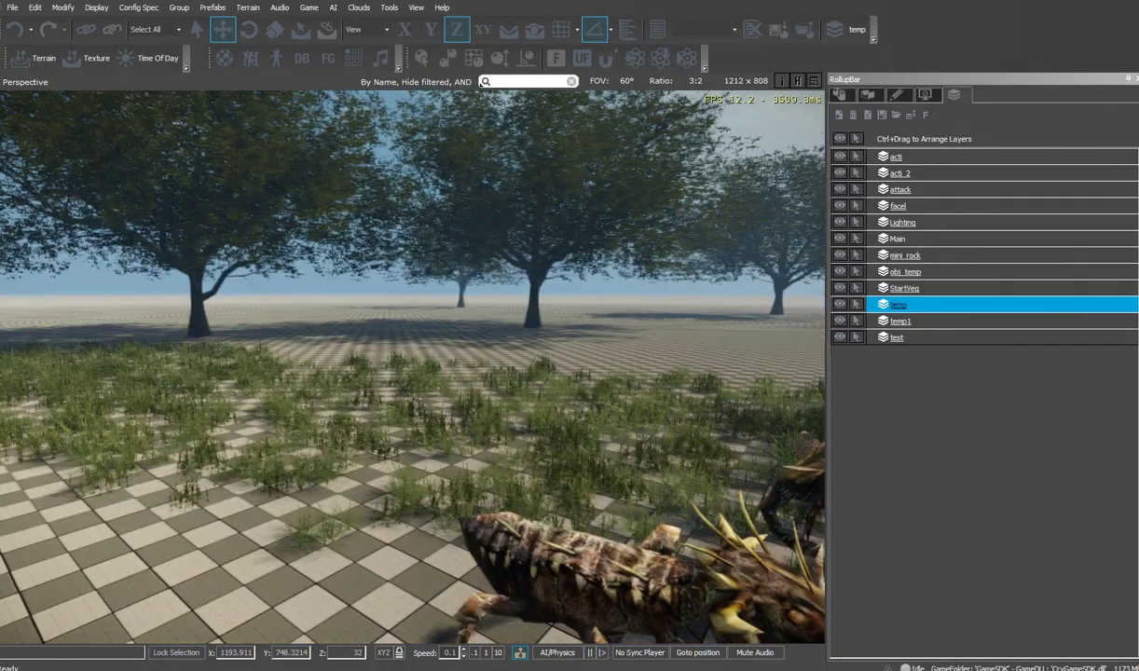
# Switch to CRYENGINE Sandbox and examine the winged creature in the test level.
pyautogui.moveTo(438, 485); pyautogui.dragTo(643, 469, button='right')
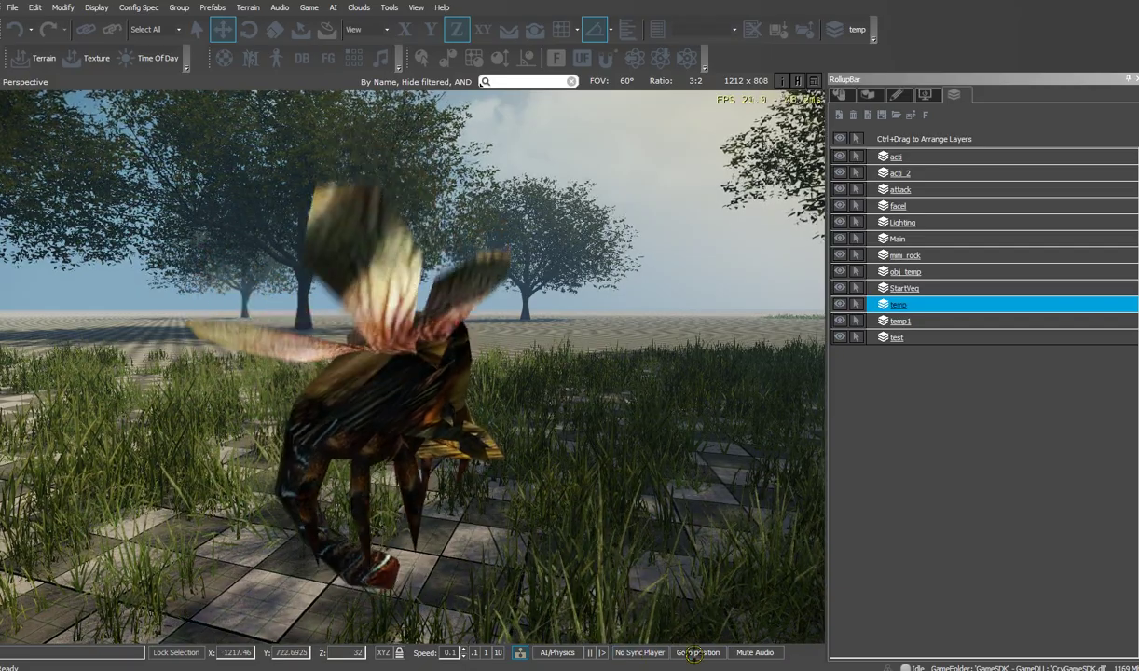
# Move through the test level to the row of golems and examine the fire, ice and stone golems.
pyautogui.moveTo(597, 528); pyautogui.dragTo(755, 519, button='right')
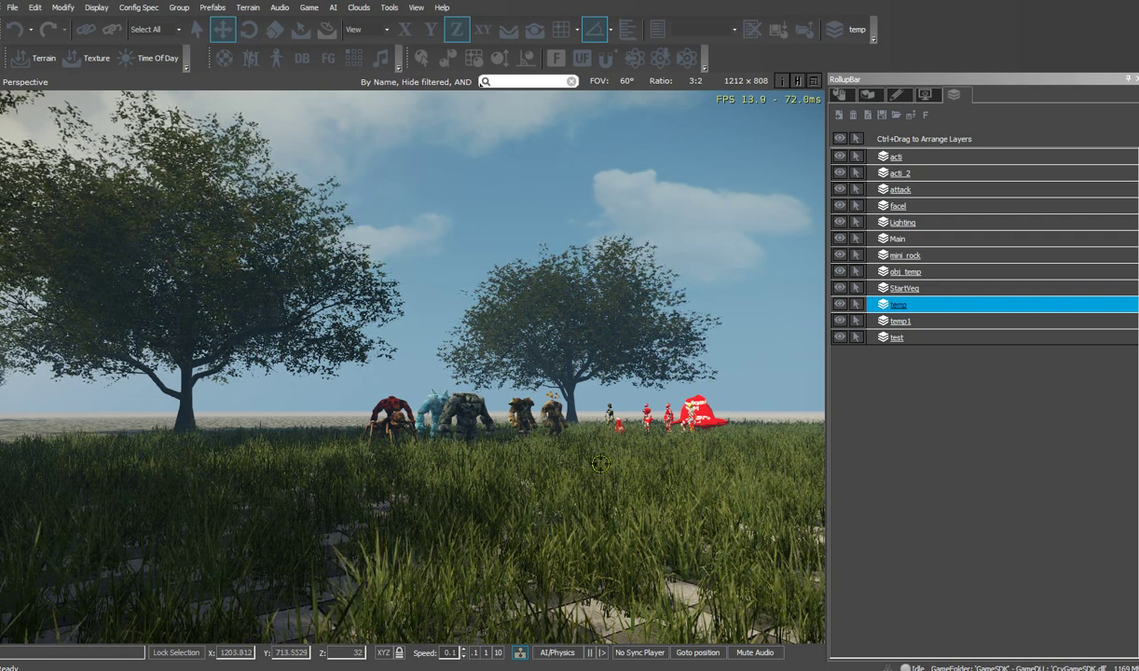
pyautogui.press('w')
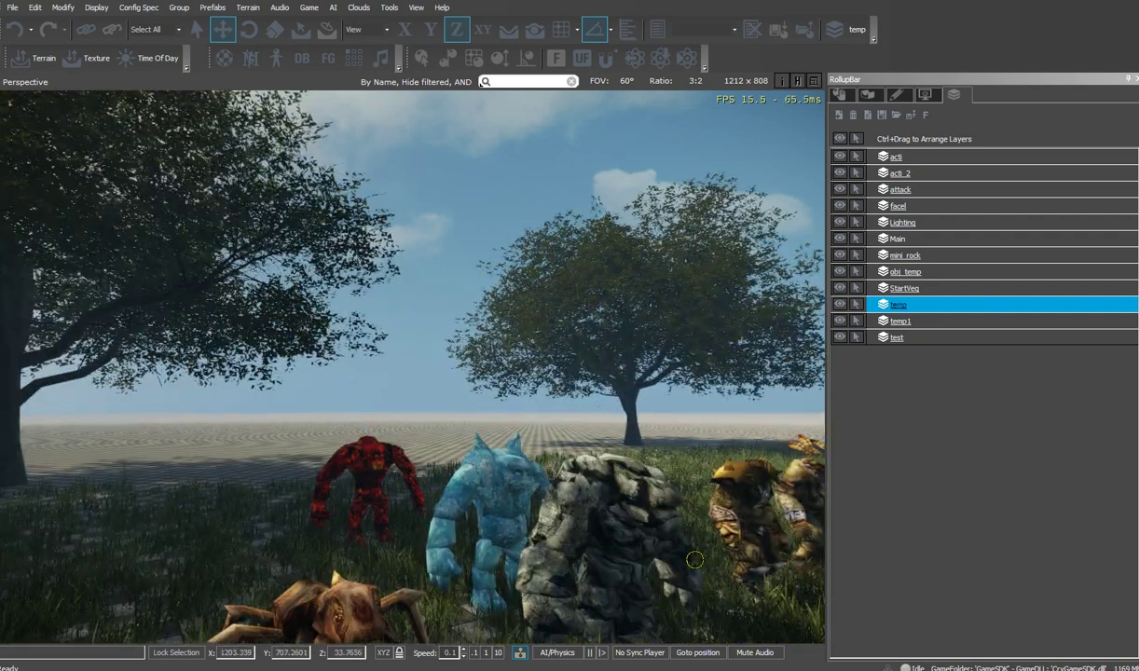
pyautogui.moveTo(695, 557); pyautogui.dragTo(705, 583, button='right')
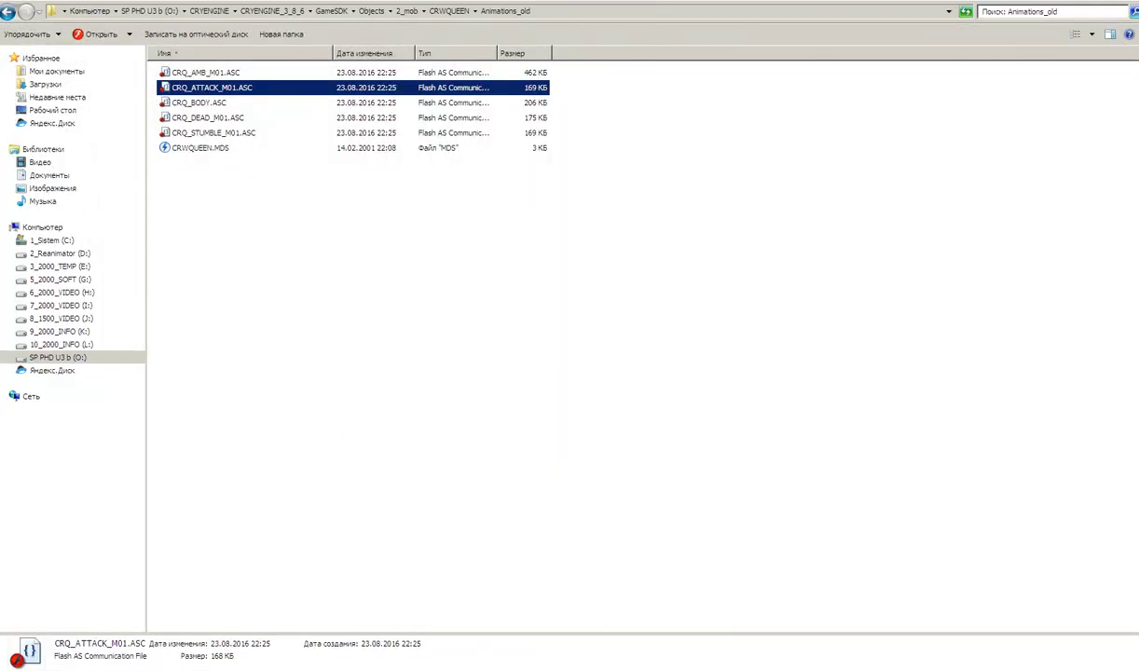
# Switch to the file manager, open the stonegolem folder under 2_mob\GOLEM and locate stonegolem.max.
pyautogui.click(451, 10)
pyautogui.click(406, 11)
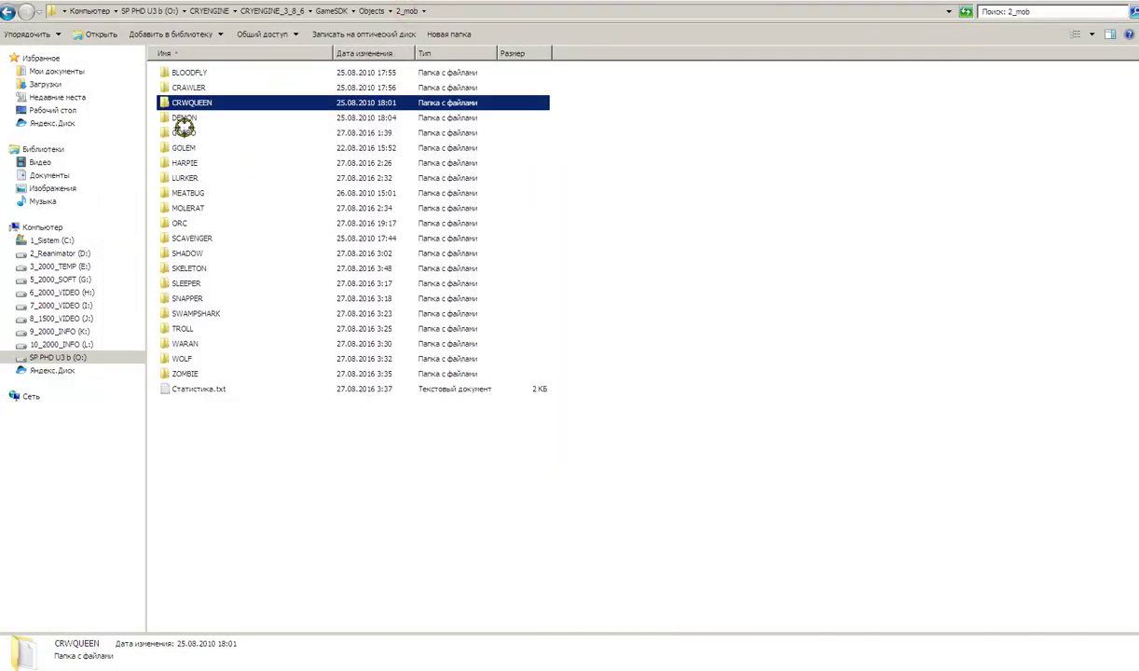
pyautogui.click(184, 132)
pyautogui.doubleClick(186, 146)
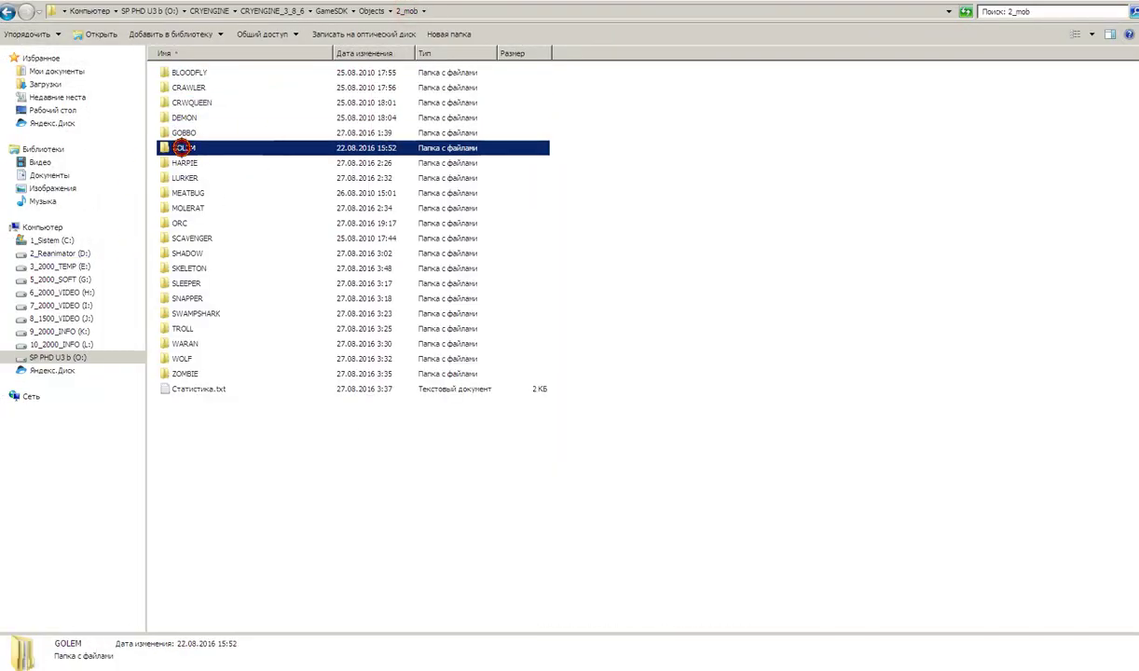
pyautogui.doubleClick(181, 162)
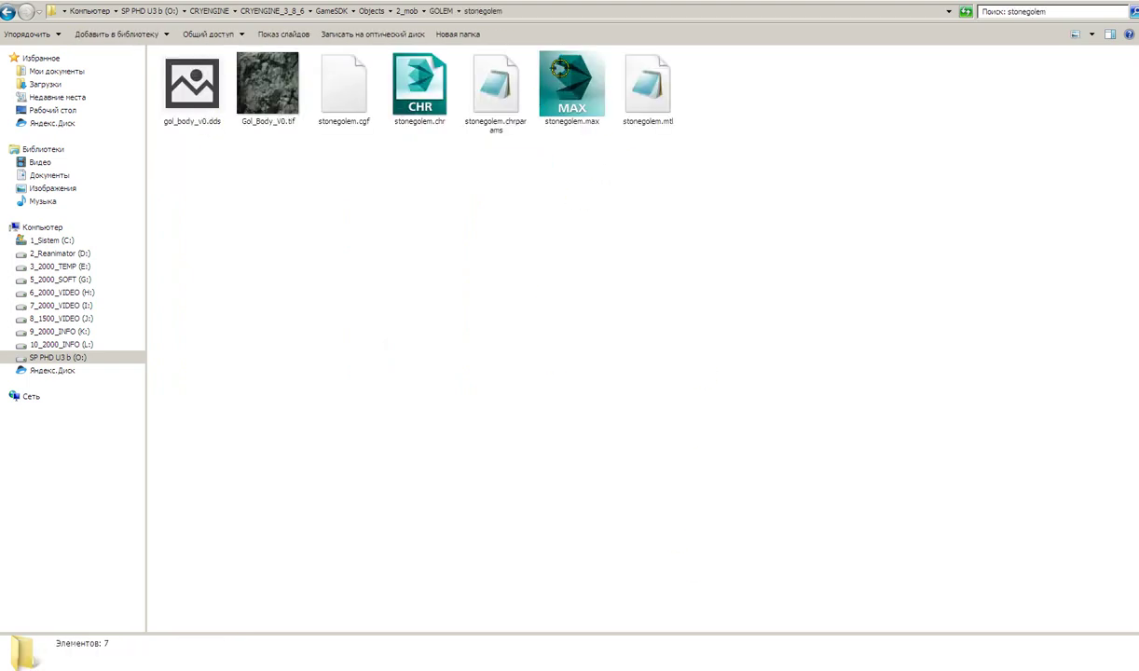
pyautogui.doubleClick(571, 86)
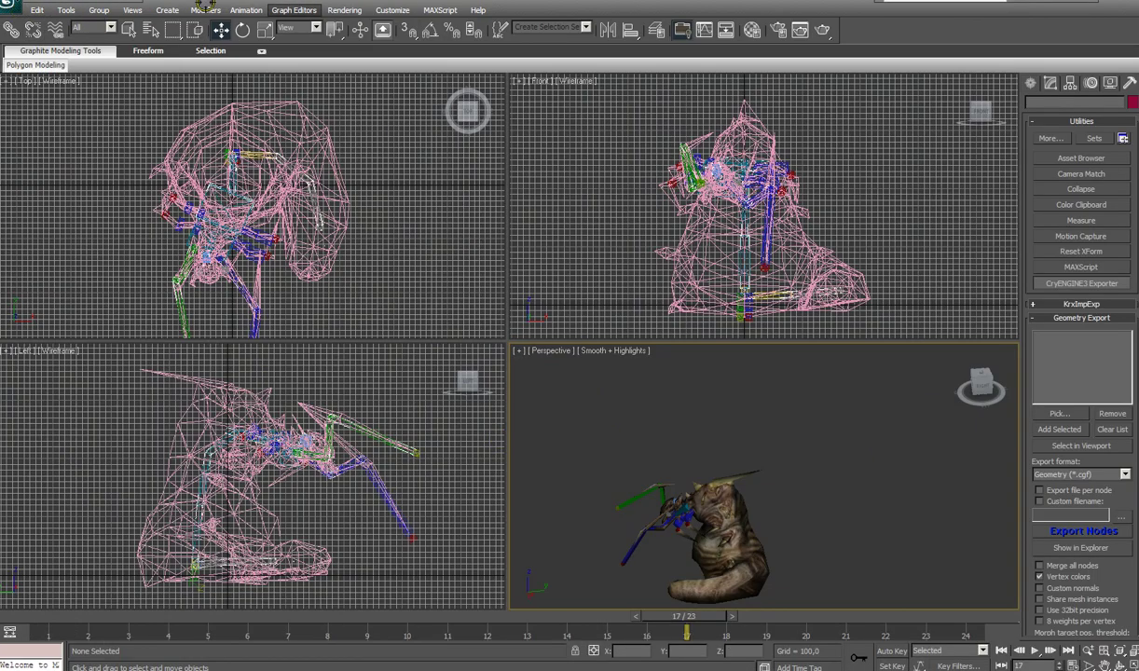
# Switch to 3ds Max and clear the crawler queen scene to start with an empty one.
pyautogui.click(10, 7)
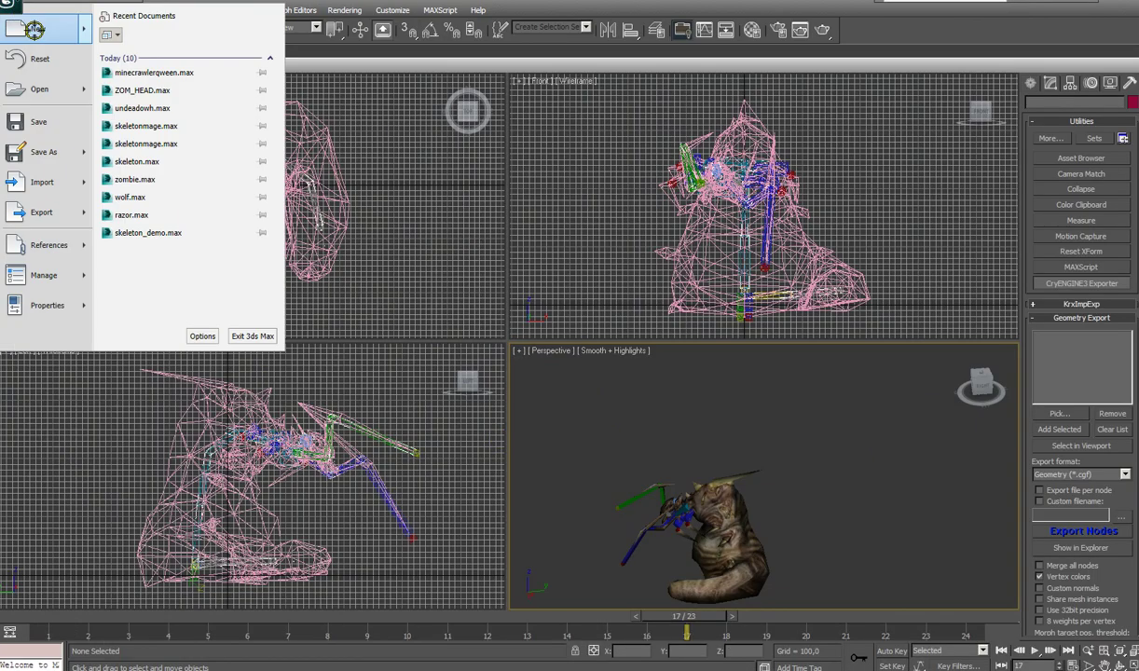
pyautogui.click(31, 87)
pyautogui.click(579, 377)
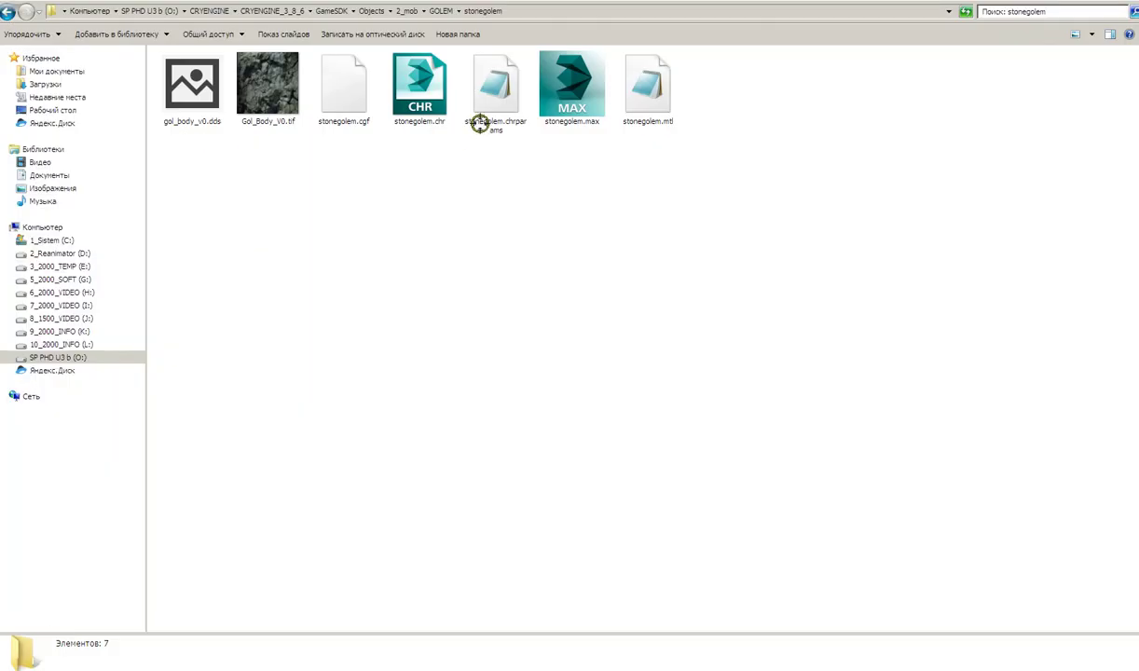
# Open stonegolem.max from the stonegolem folder in 3ds Max.
pyautogui.click(550, 93)
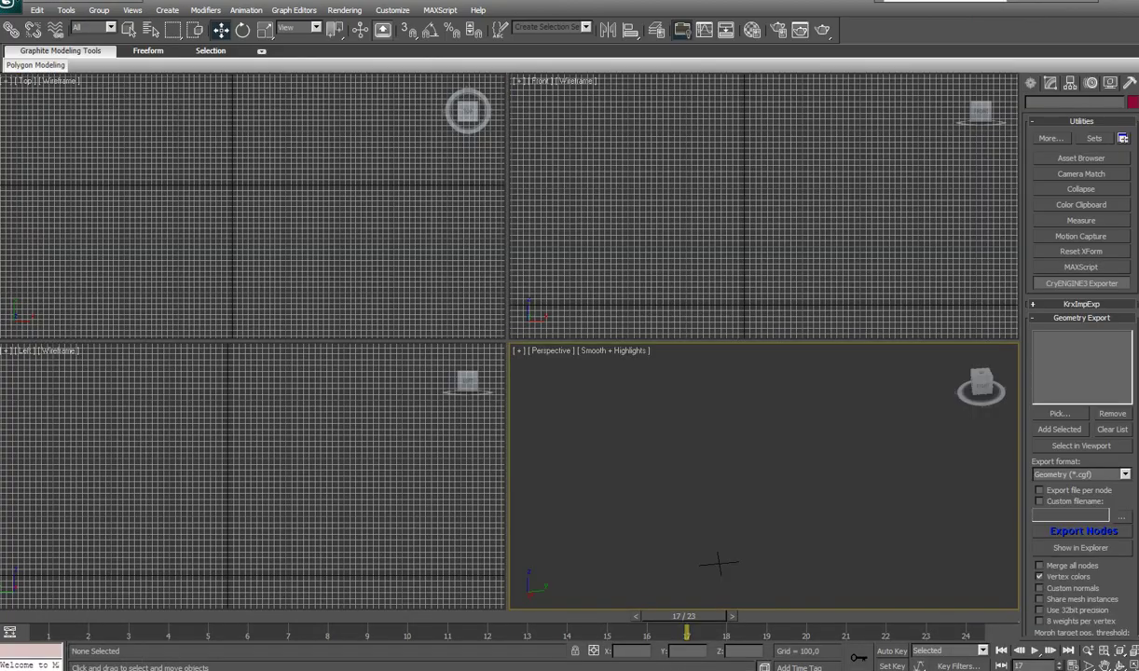
pyautogui.moveTo(685, 463); pyautogui.dragTo(714, 476)
pyautogui.click(720, 481)
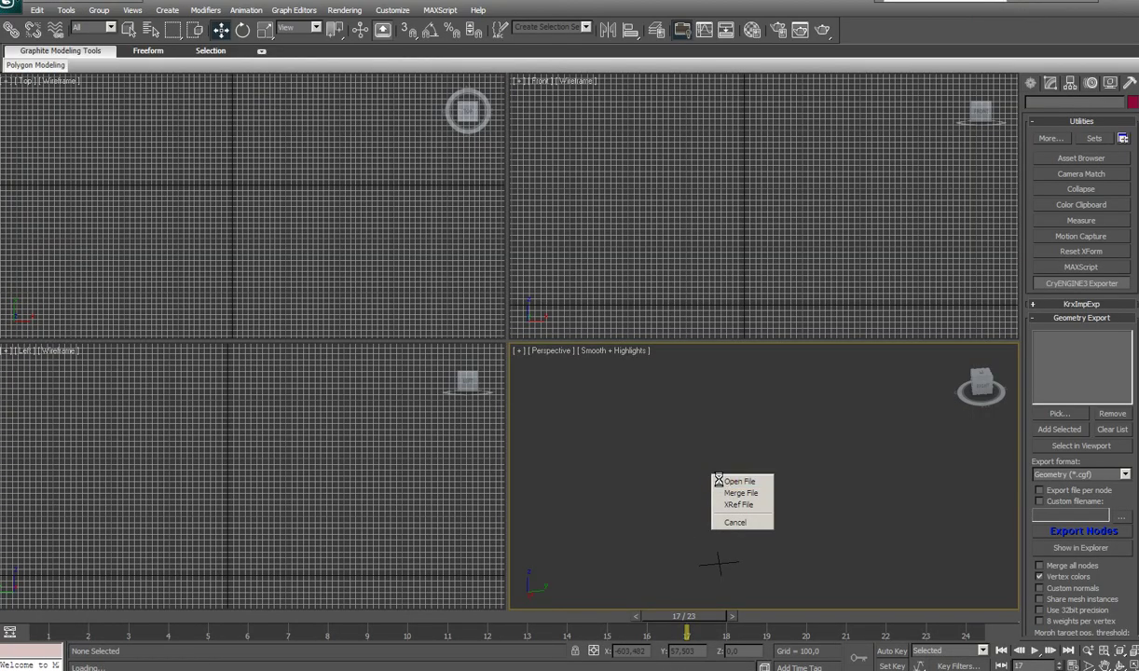
pyautogui.click(850, 397)
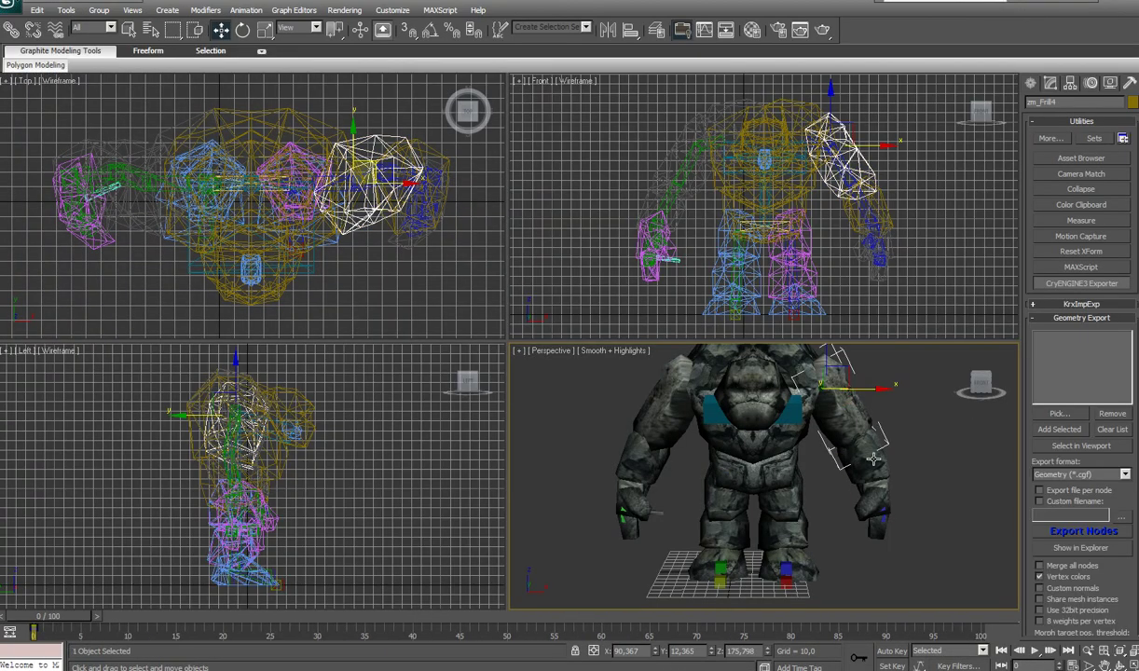
# Inspect the stone golem from several angles, selecting the separate rock segments of both arms.
pyautogui.keyDown('alt'); pyautogui.moveTo(893, 463); pyautogui.dragTo(871, 490, button='middle'); pyautogui.keyUp('alt')
pyautogui.moveTo(870, 489); pyautogui.dragTo(869, 477)
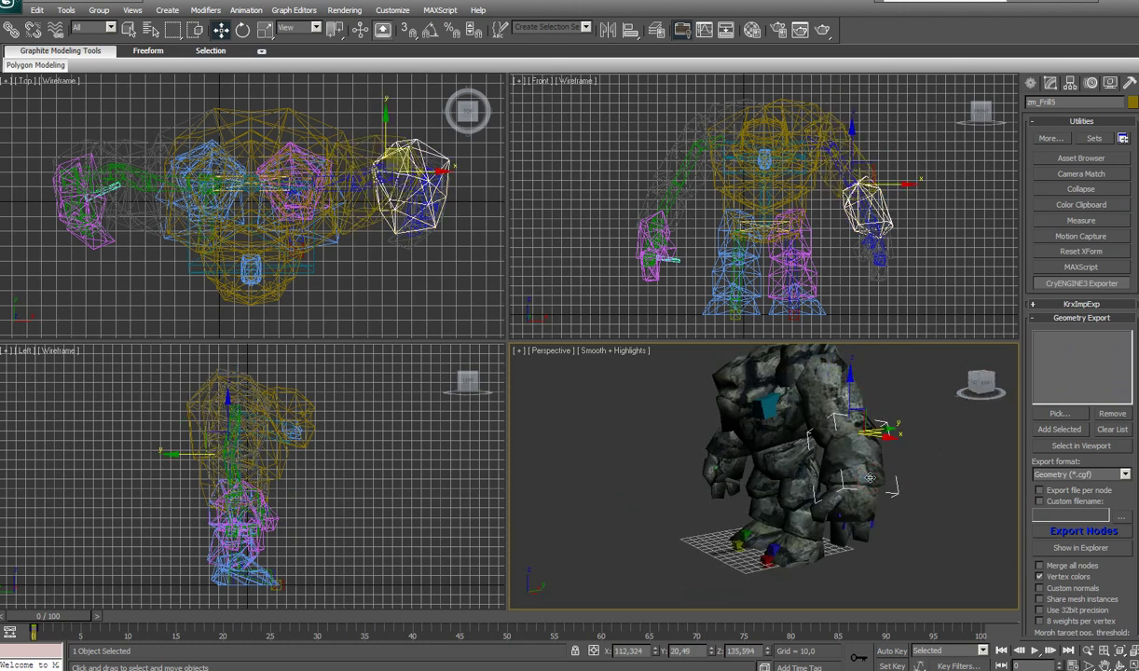
pyautogui.click(974, 378)
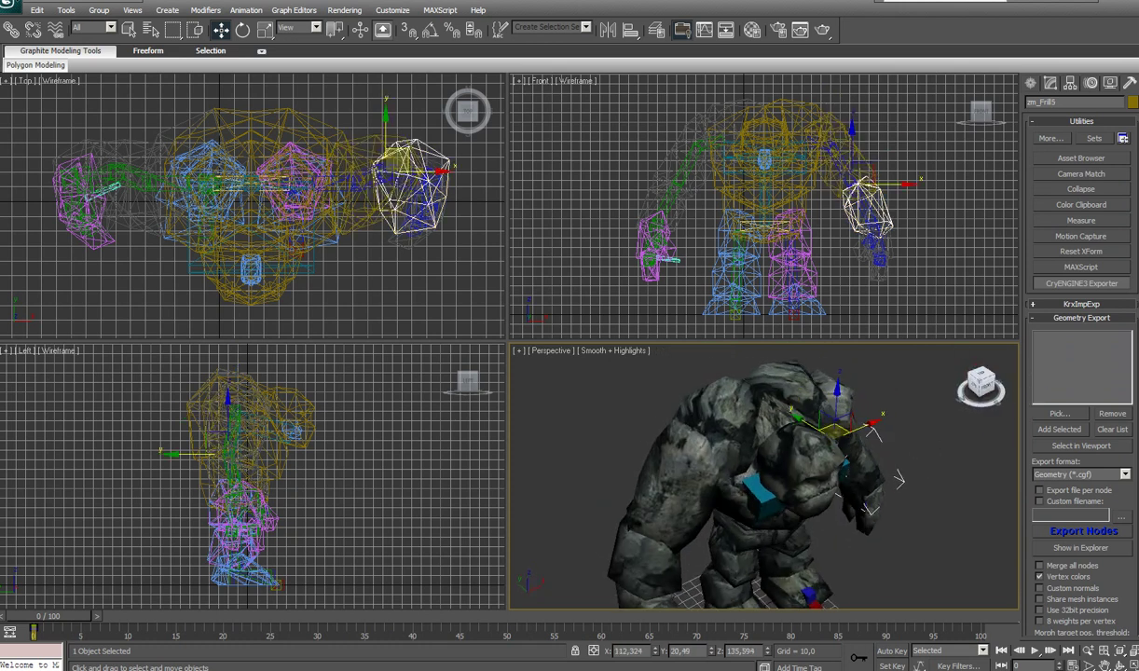
pyautogui.click(687, 447)
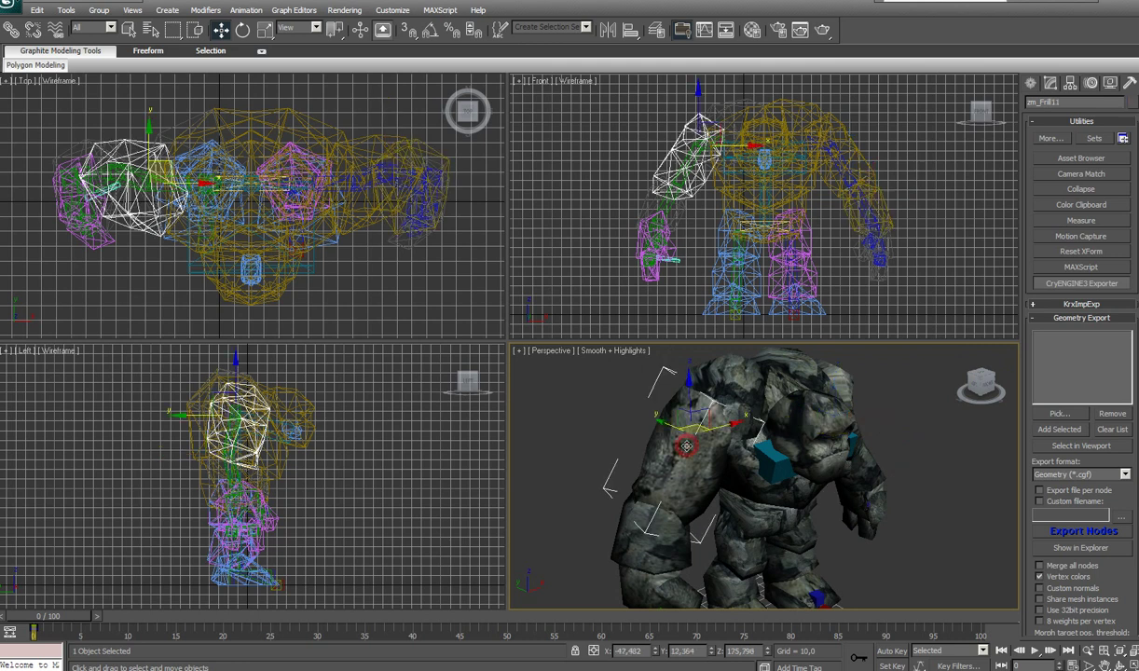
pyautogui.click(653, 553)
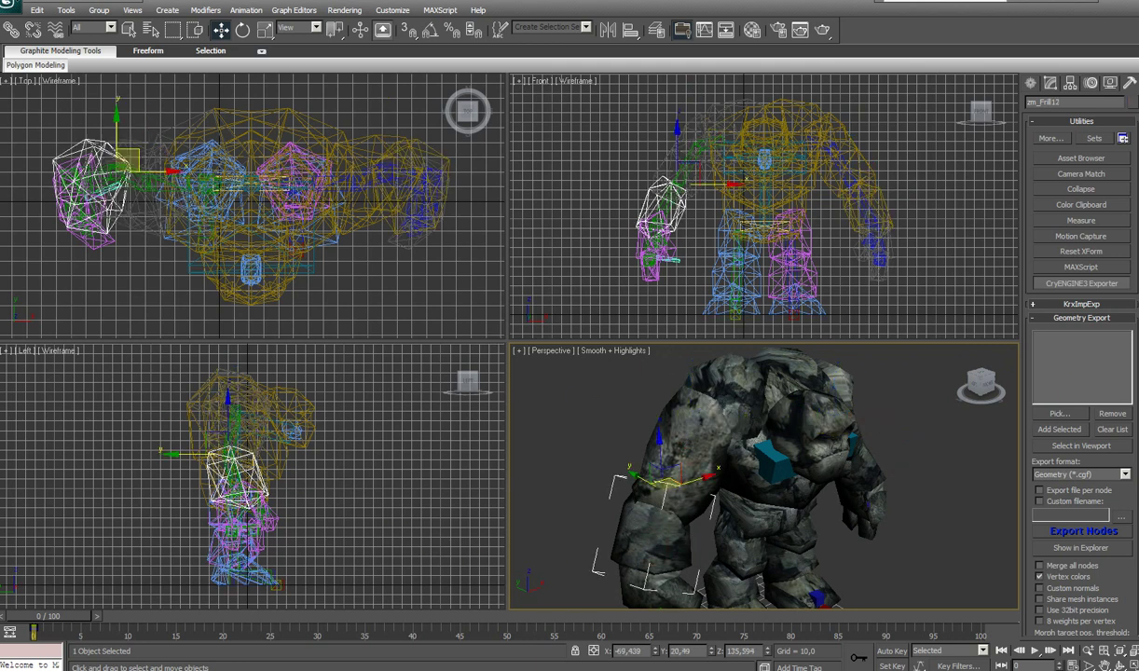
# Switch to CRYENGINE Sandbox and look over the golems, orcs and other creatures placed across the test level.
pyautogui.moveTo(746, 670)
pyautogui.moveTo(517, 670)
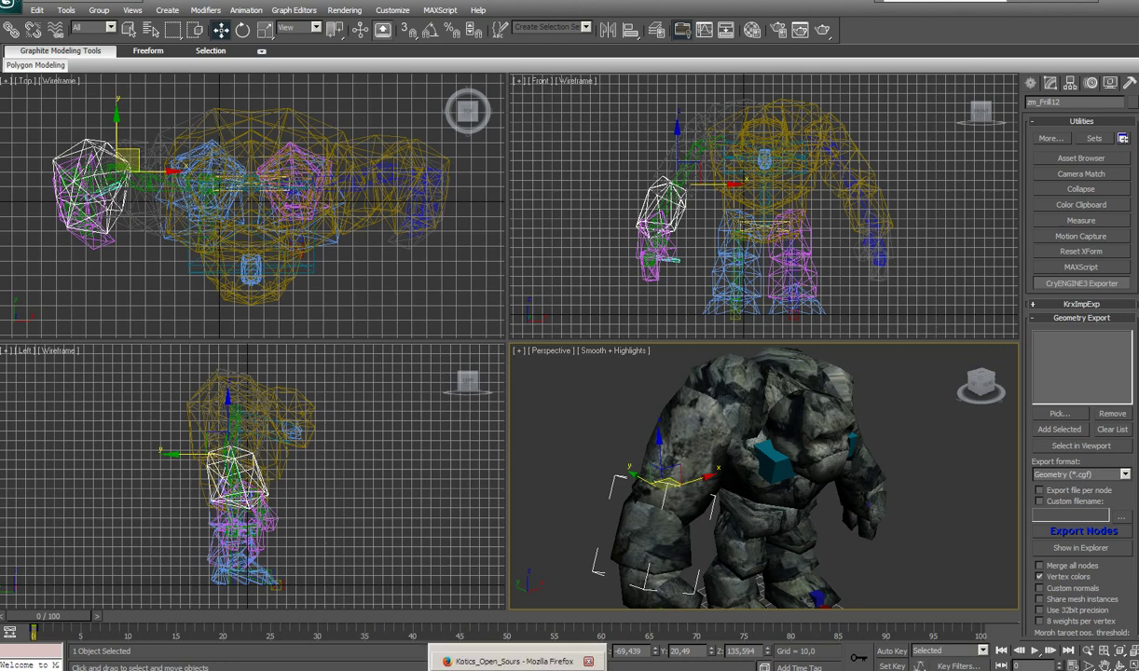
pyautogui.click(713, 667)
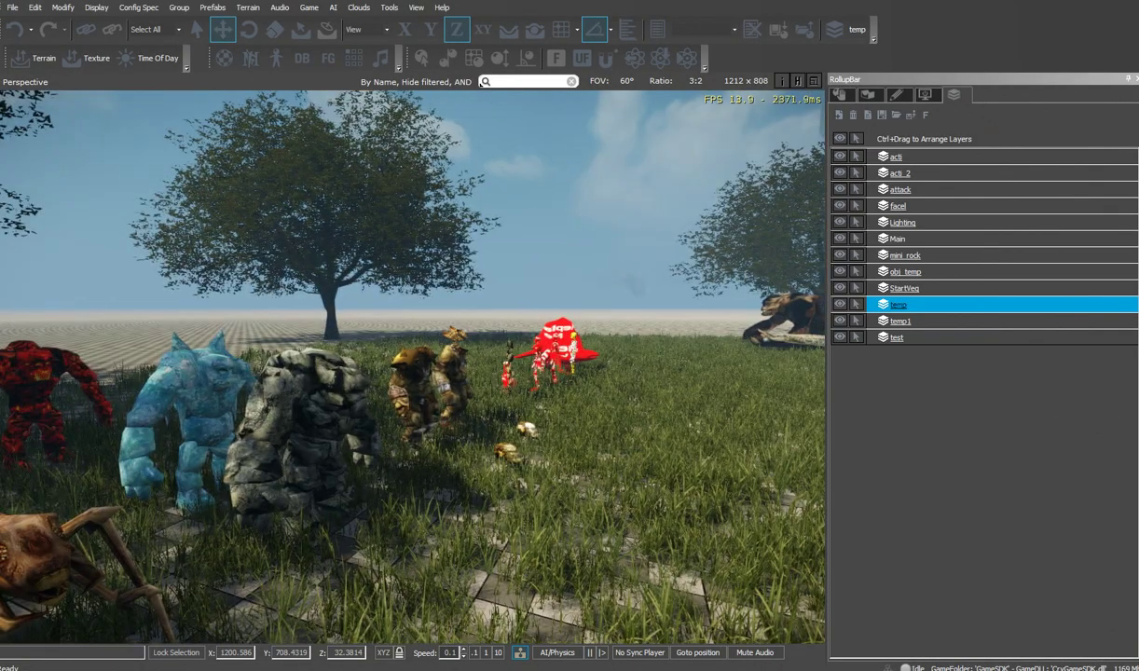
pyautogui.moveTo(413, 367); pyautogui.dragTo(725, 343, button='right')
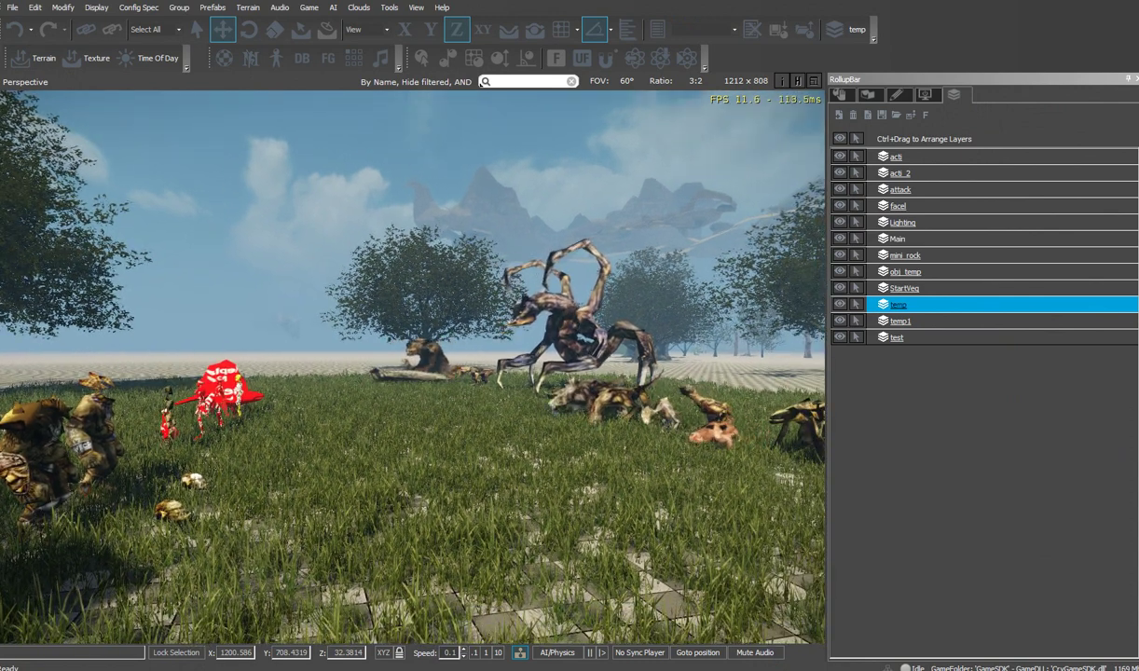
pyautogui.moveTo(450, 436); pyautogui.dragTo(494, 422, button='right')
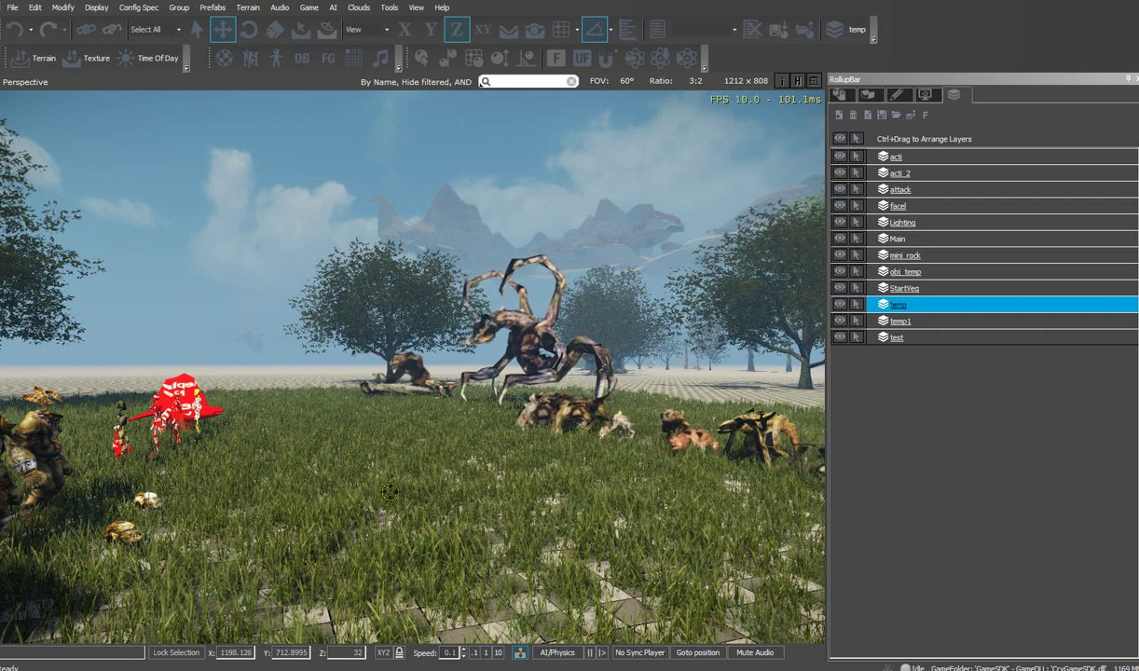
pyautogui.press('w')
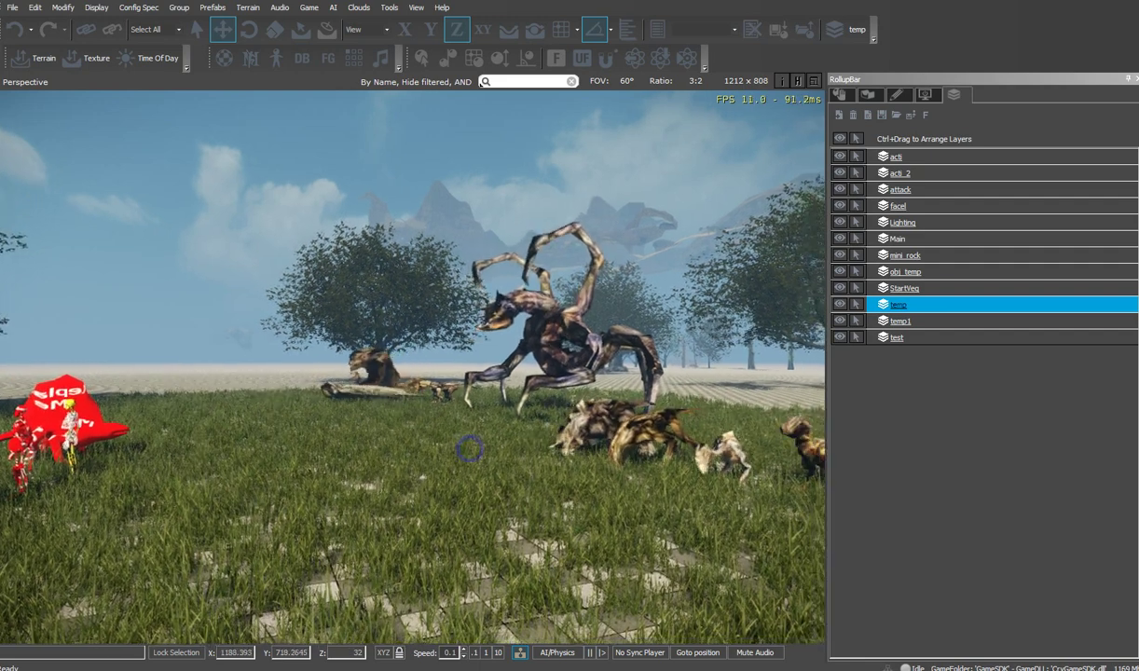
pyautogui.moveTo(472, 447); pyautogui.dragTo(244, 493, button='right')
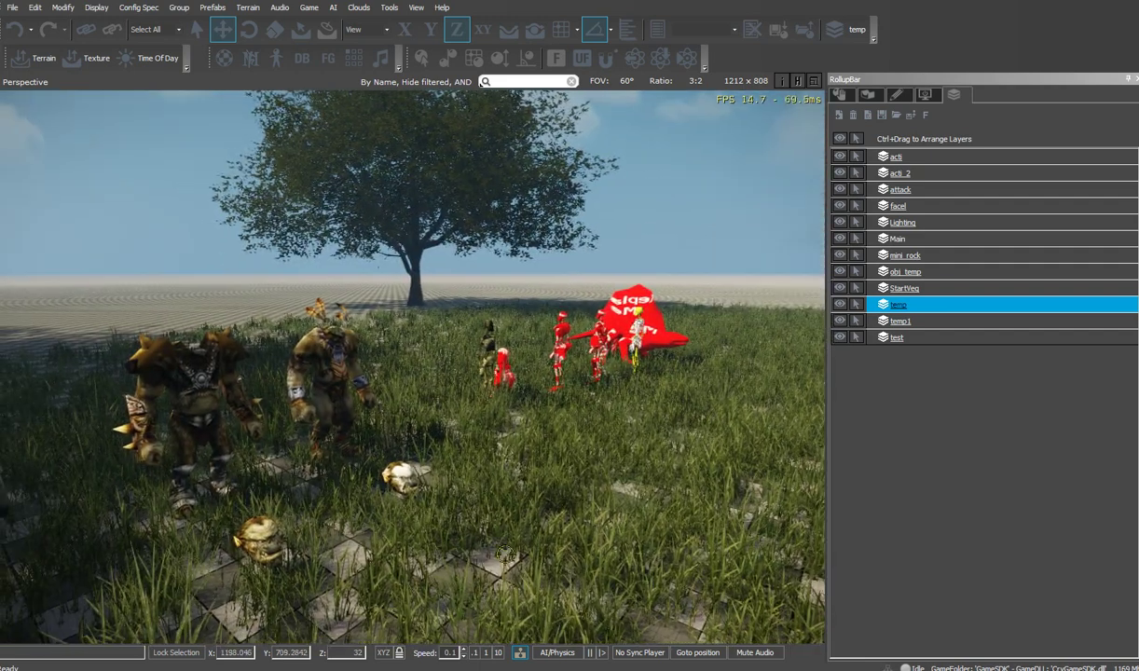
# Switch to the Kotics_Open_Sours group page in Firefox, list all its video albums and open the album "Возможности движка".
pyautogui.moveTo(517, 669)
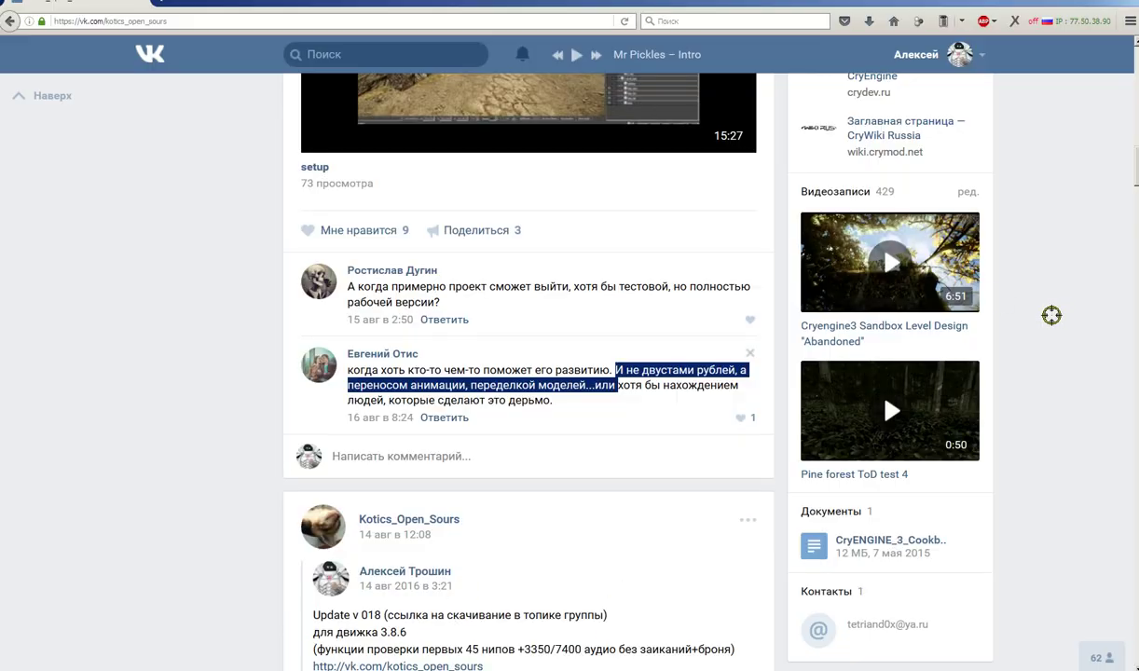
pyautogui.click(1063, 295)
pyautogui.click(860, 191)
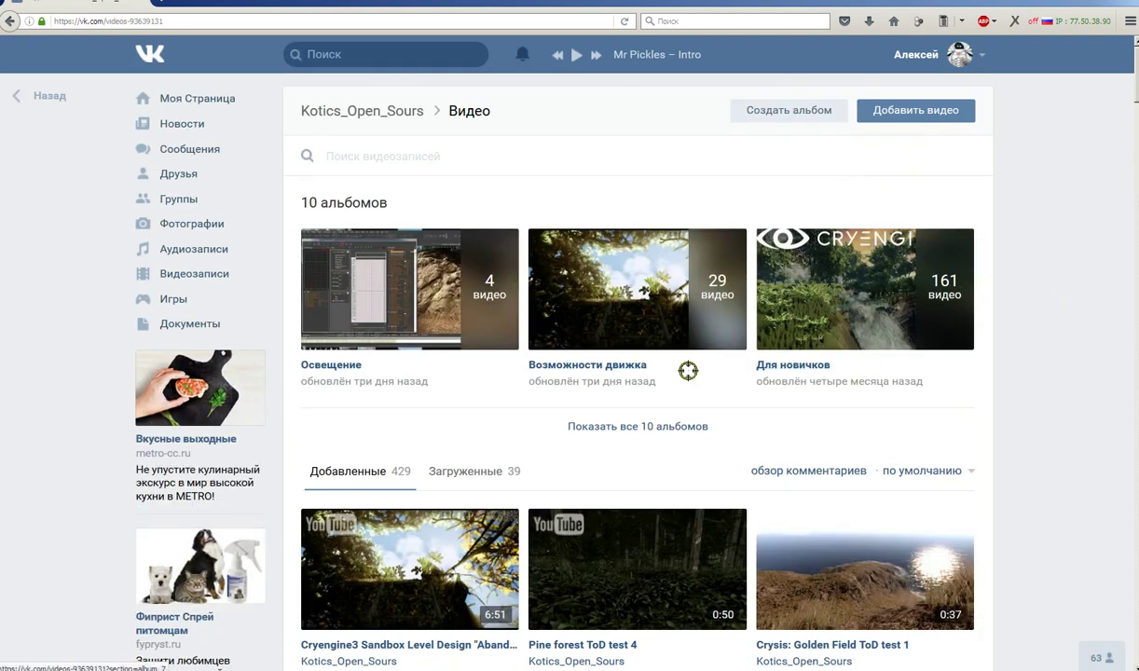
pyautogui.click(655, 426)
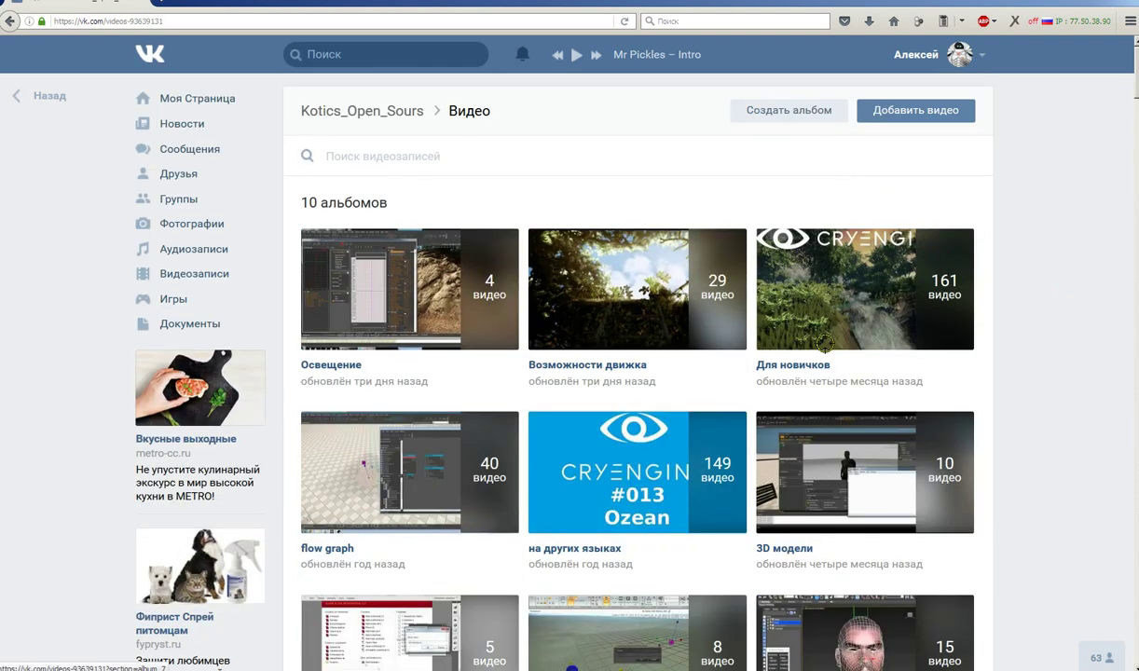
pyautogui.scroll(-2, 737, 350)
pyautogui.click(607, 266)
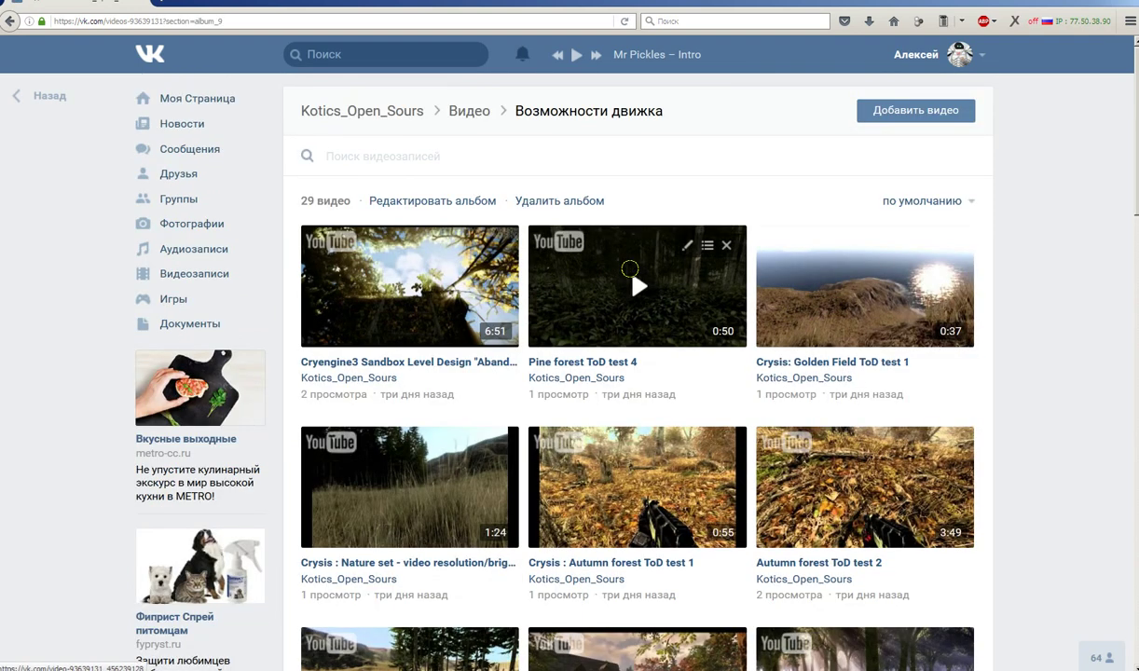
# Look through the CryEngine and Crysis environment videos in the "Возможности движка" album.
pyautogui.scroll(-2, 902, 503)
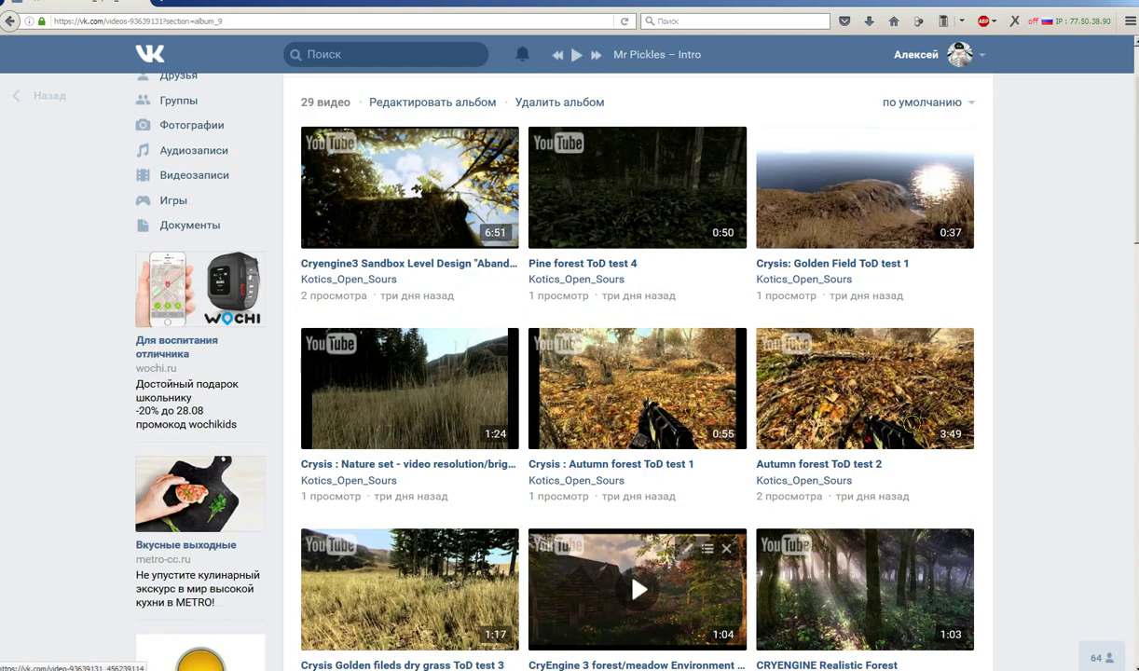
pyautogui.scroll(-1, 438, 587)
pyautogui.scroll(-1, 471, 582)
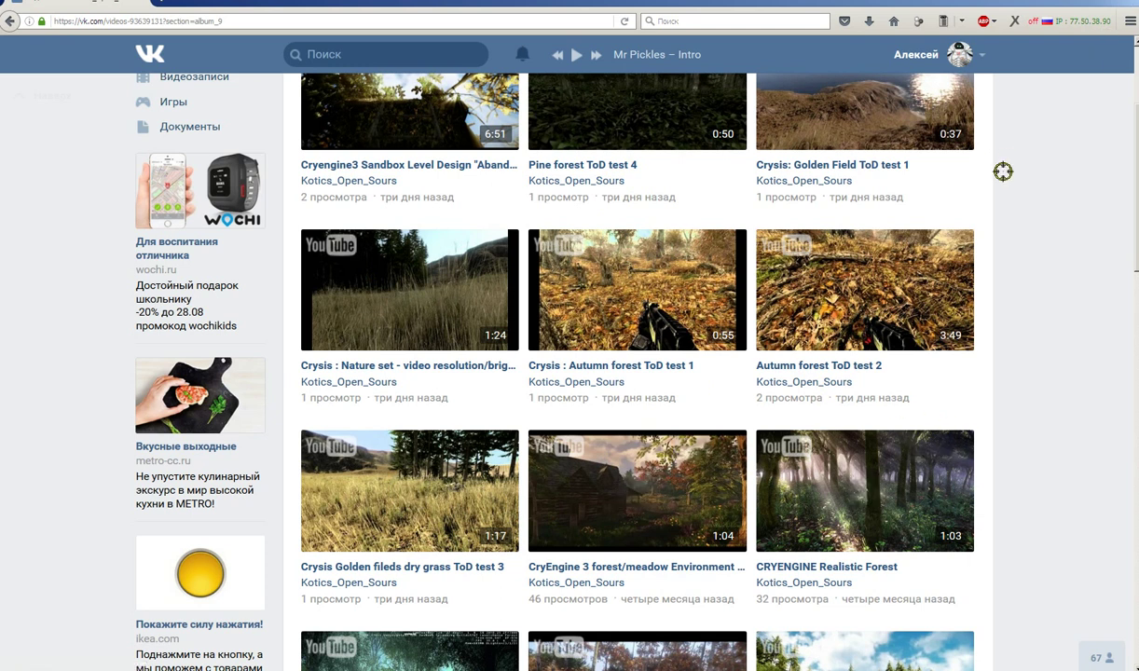
pyautogui.scroll(3, 1007, 149)
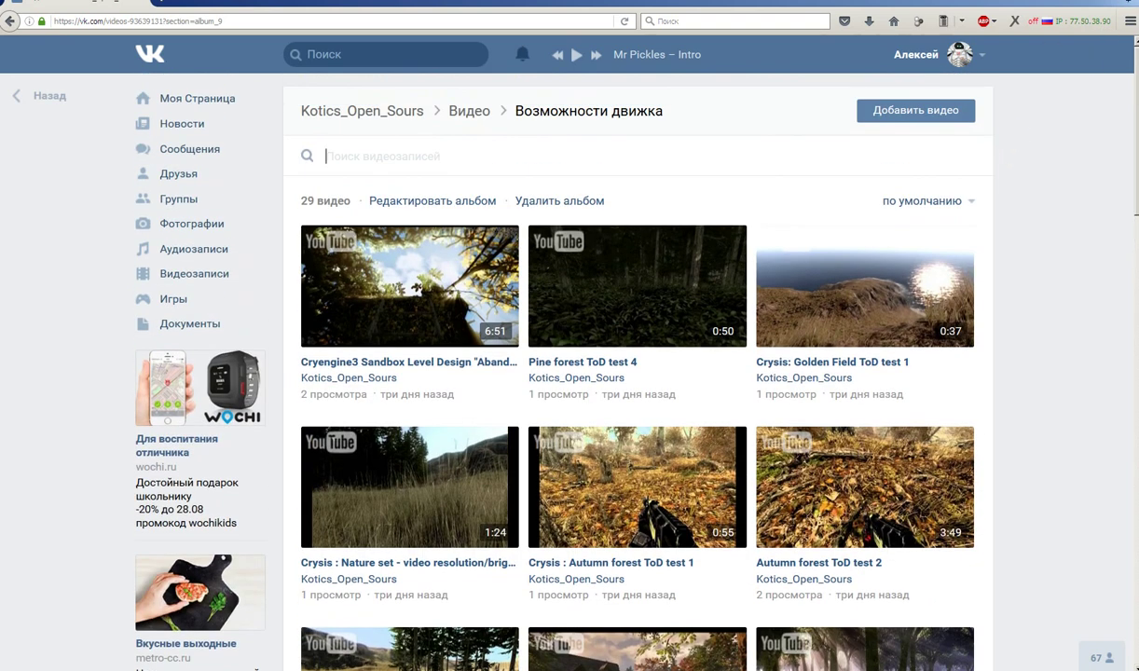